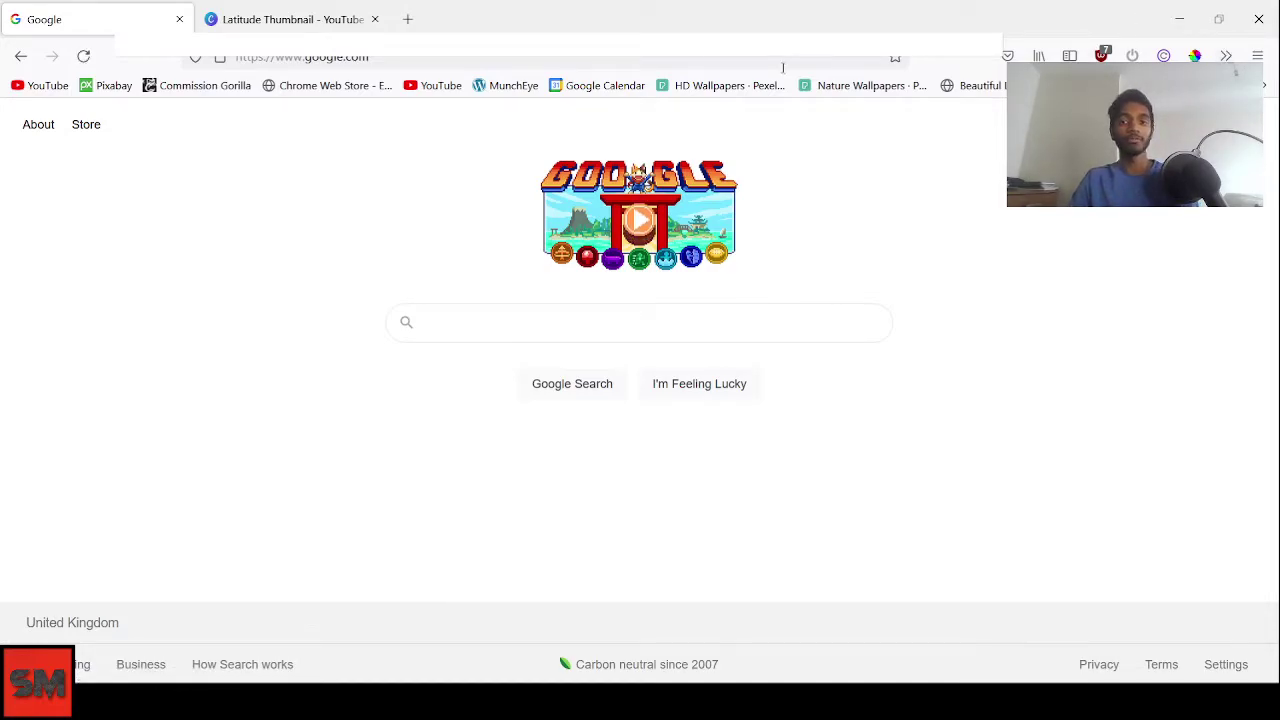
# Load canva.com in the current Firefox tab using the address bar autofill
pyautogui.click(654, 60)
pyautogui.write('can')
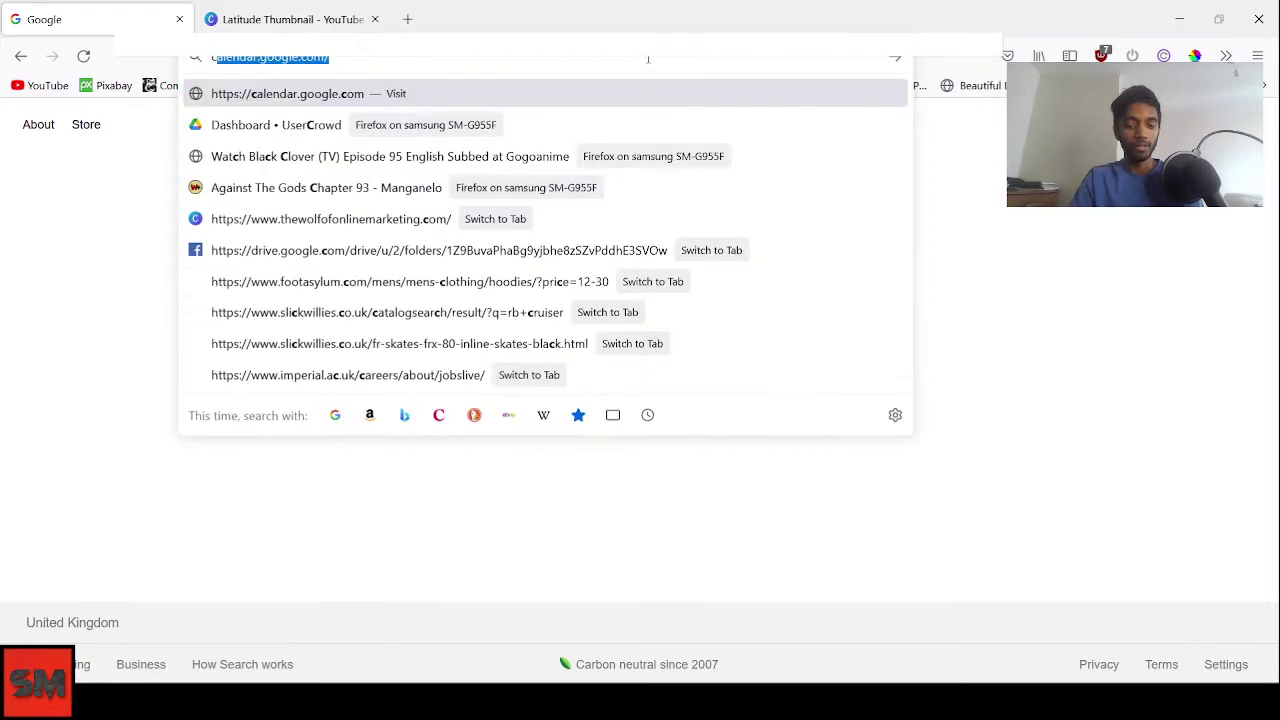
pyautogui.write('va')
pyautogui.press('Return')
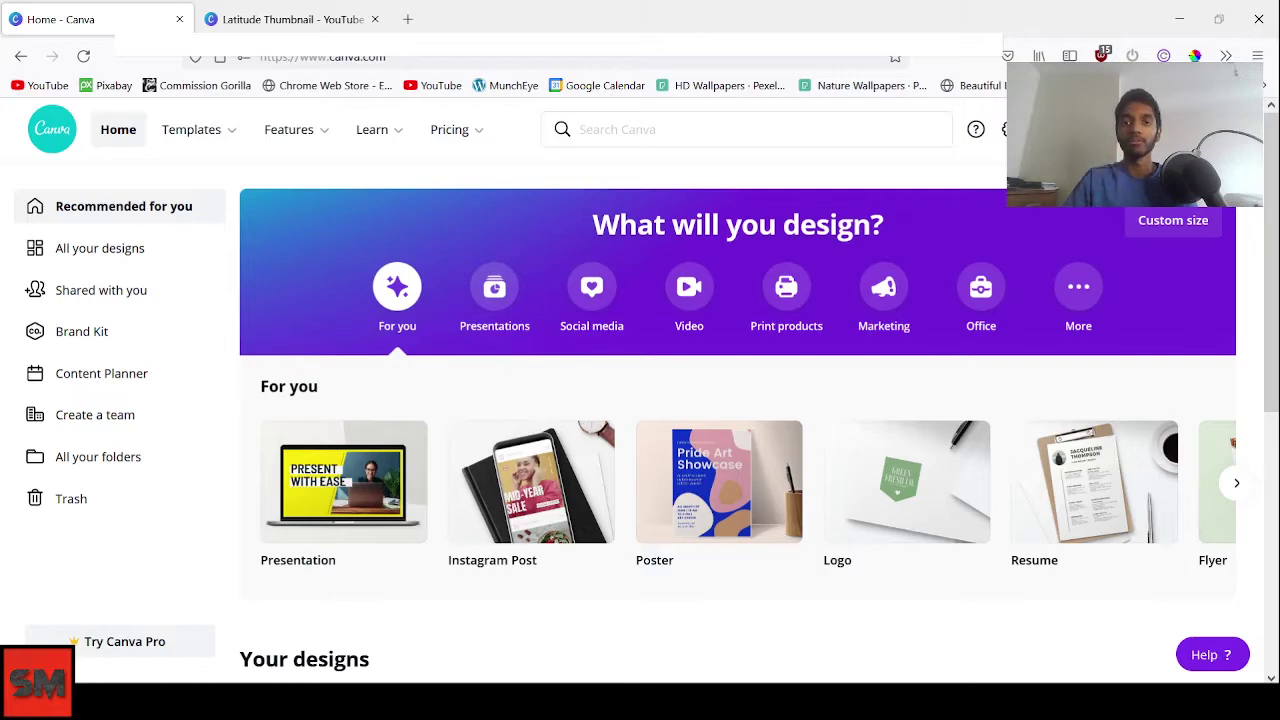
# Search Canva for 'youtube thumbnail' and choose the YouTube Thumbnail suggestion
pyautogui.click(658, 126)
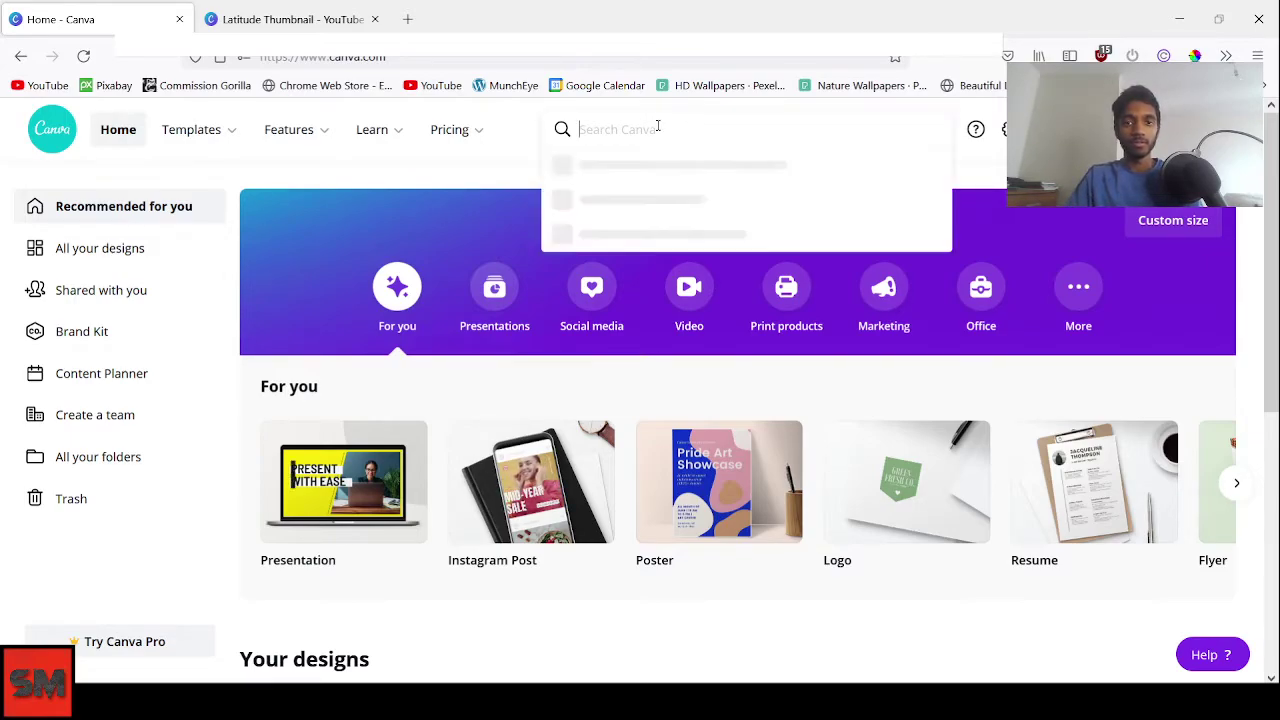
pyautogui.write('youtub')
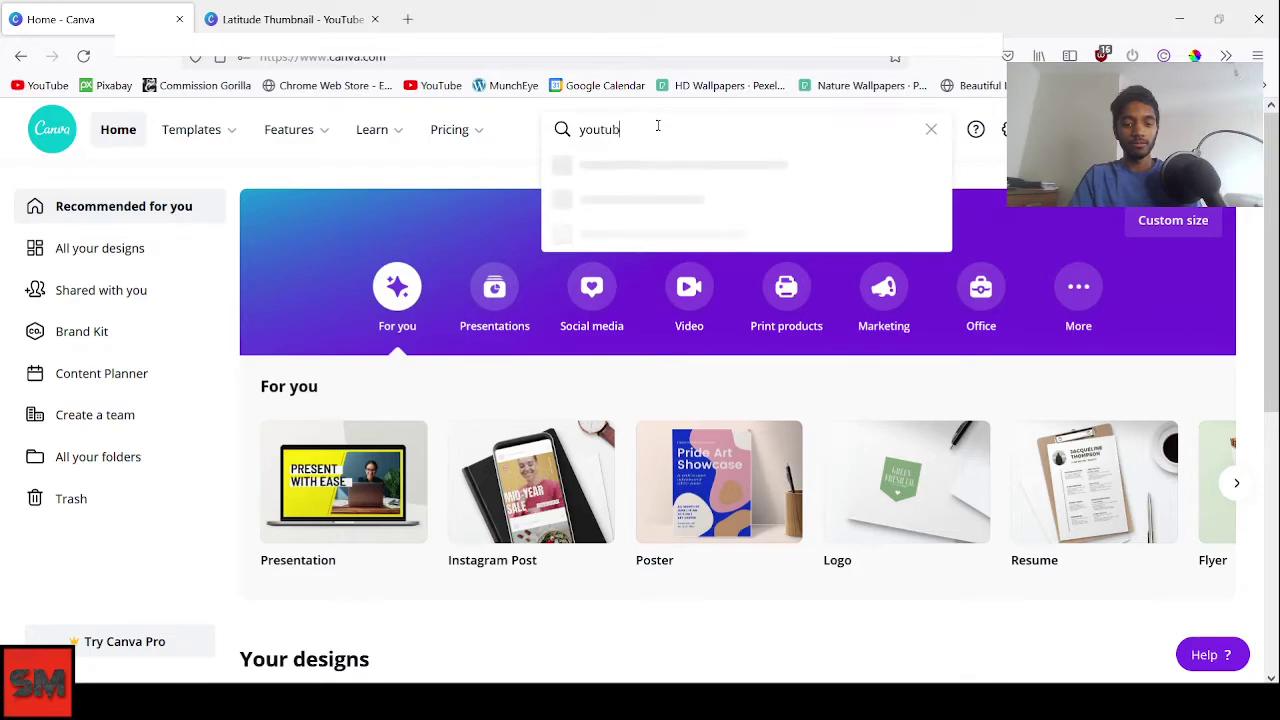
pyautogui.write('e thumbnail')
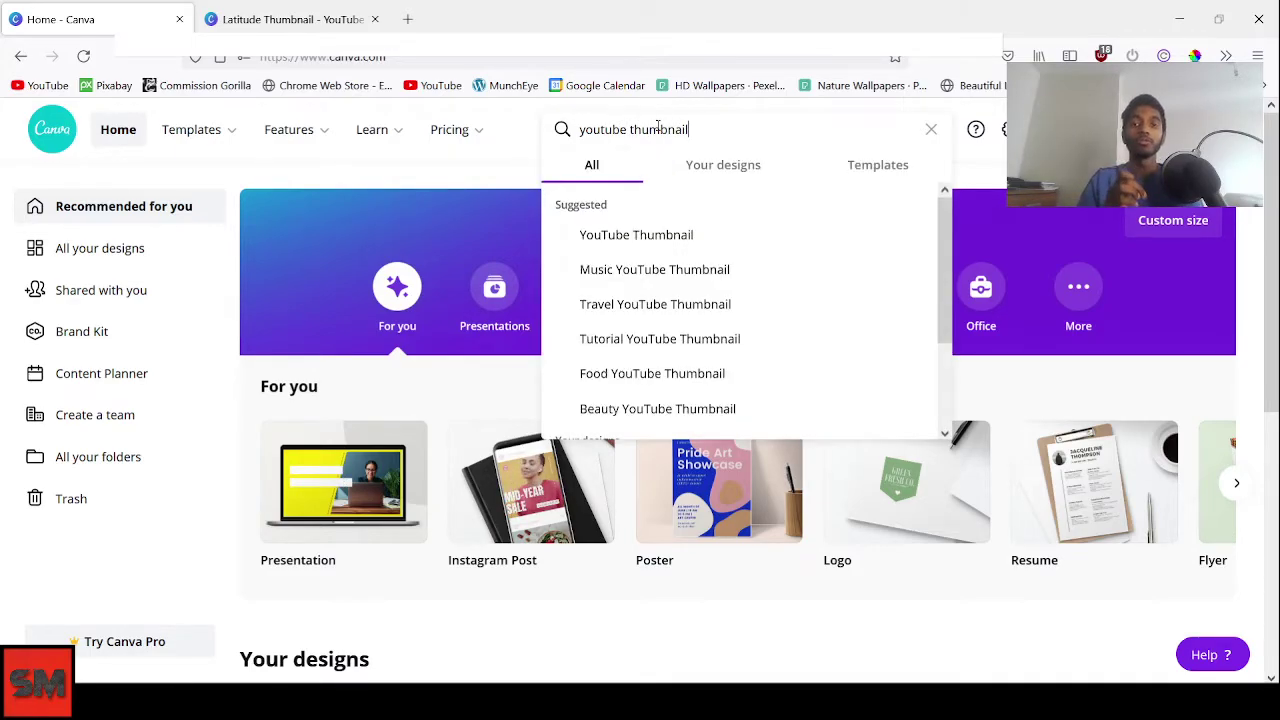
pyautogui.click(686, 234)
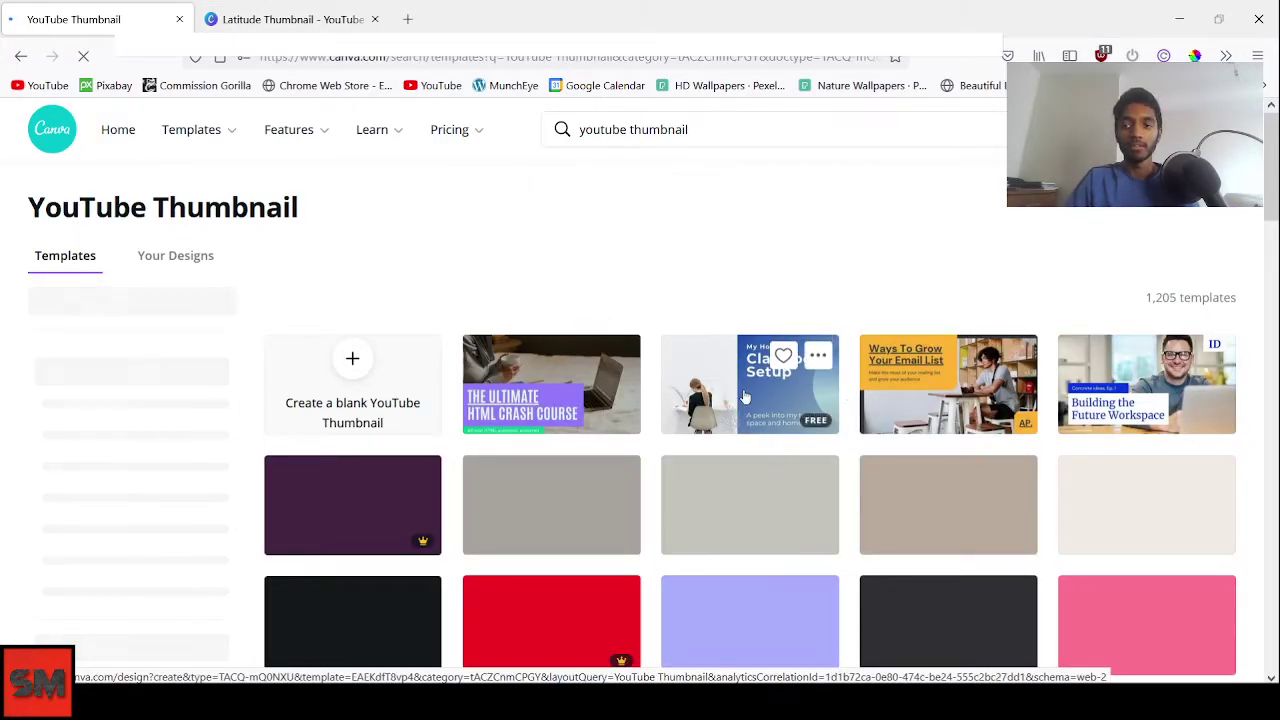
# Filter the YouTube Thumbnail templates to the Free price and Line style
pyautogui.scroll(-2, 744, 397)
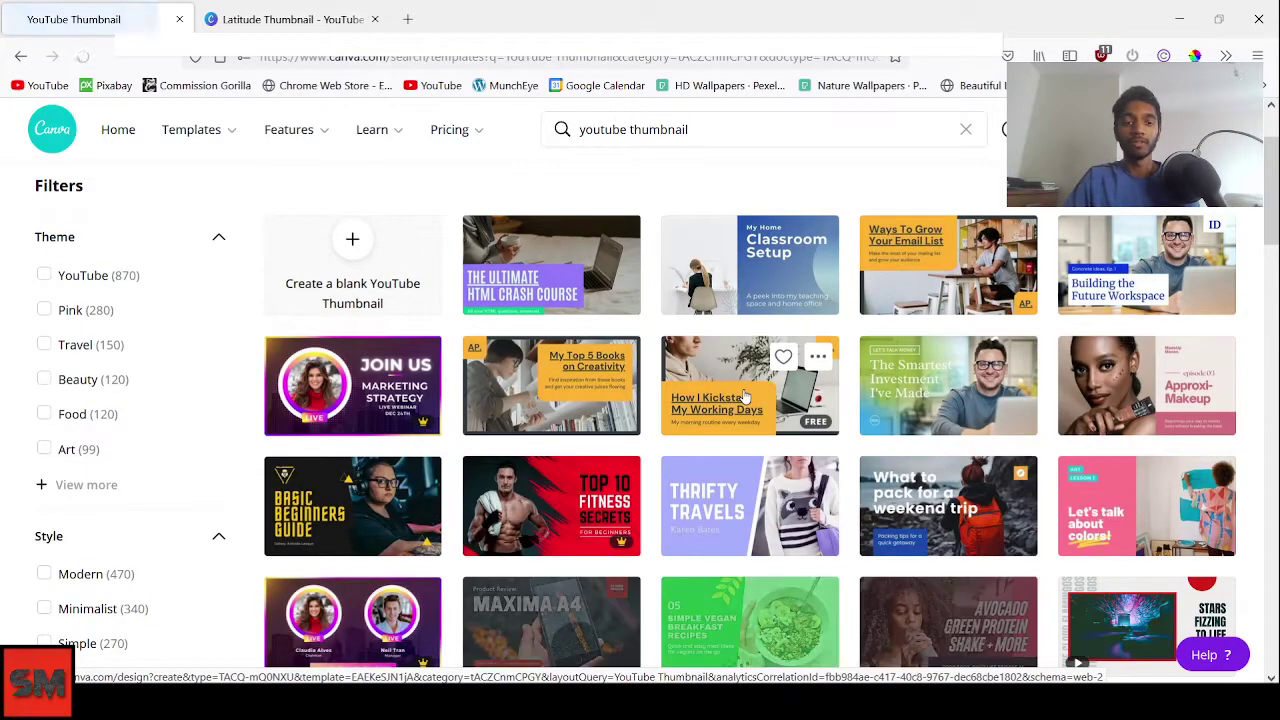
pyautogui.scroll(-2, 115, 525)
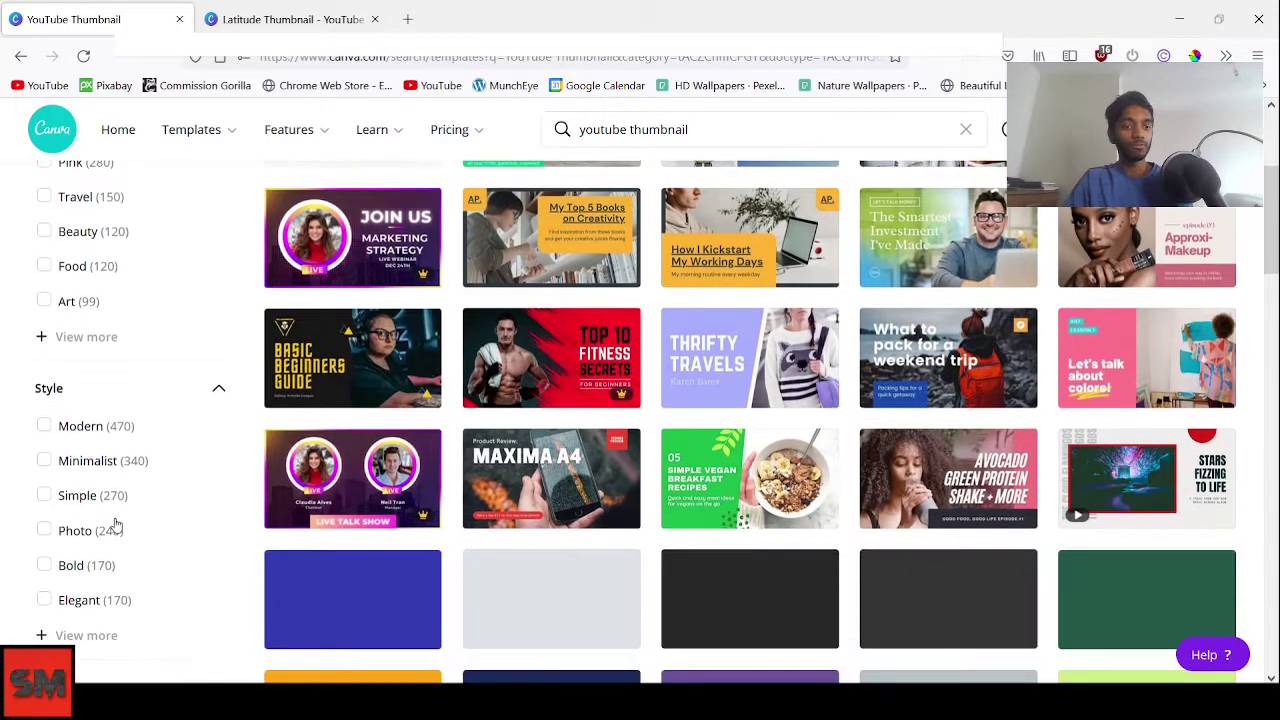
pyautogui.scroll(-1, 85, 478)
pyautogui.scroll(-2, 85, 478)
pyautogui.scroll(1, 55, 595)
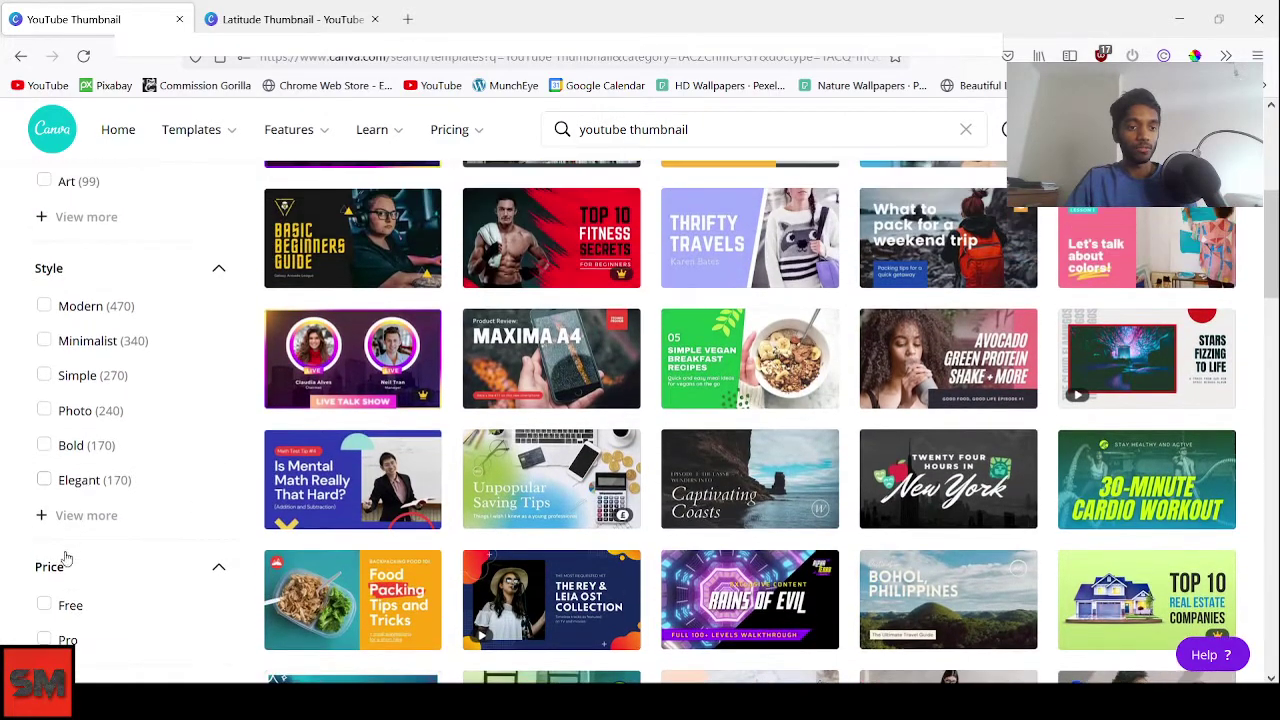
pyautogui.click(45, 606)
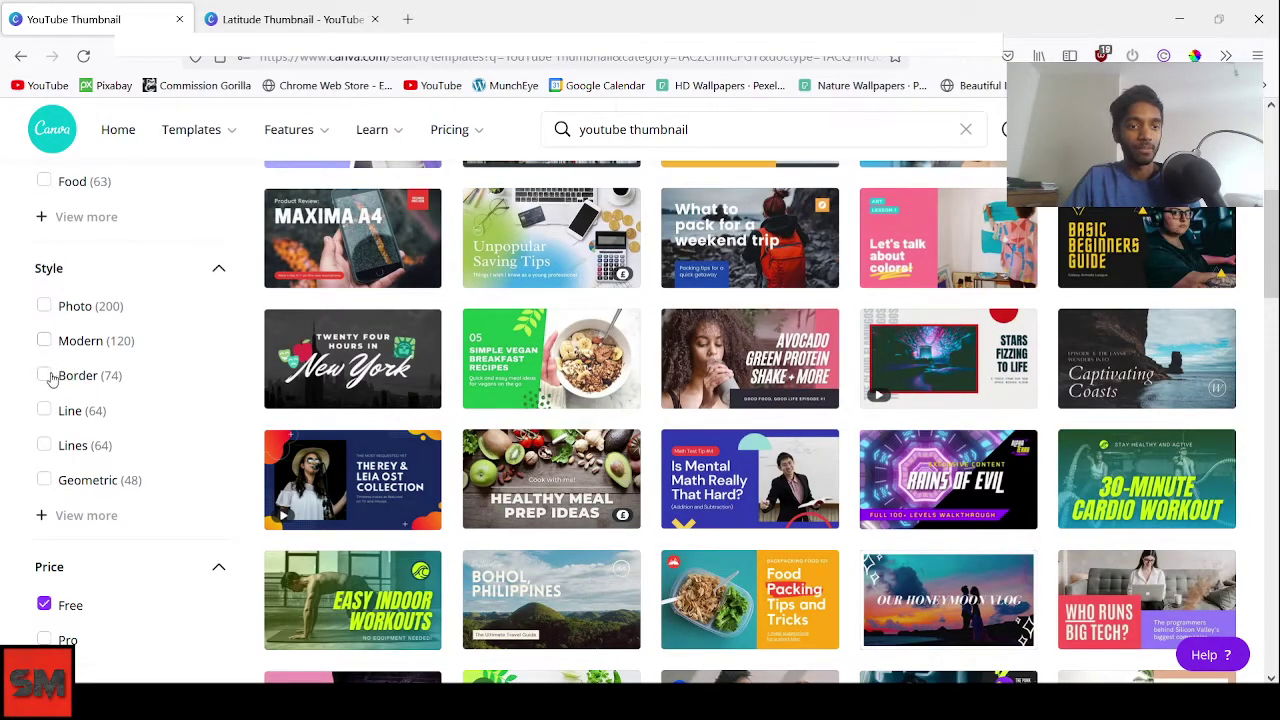
pyautogui.click(45, 410)
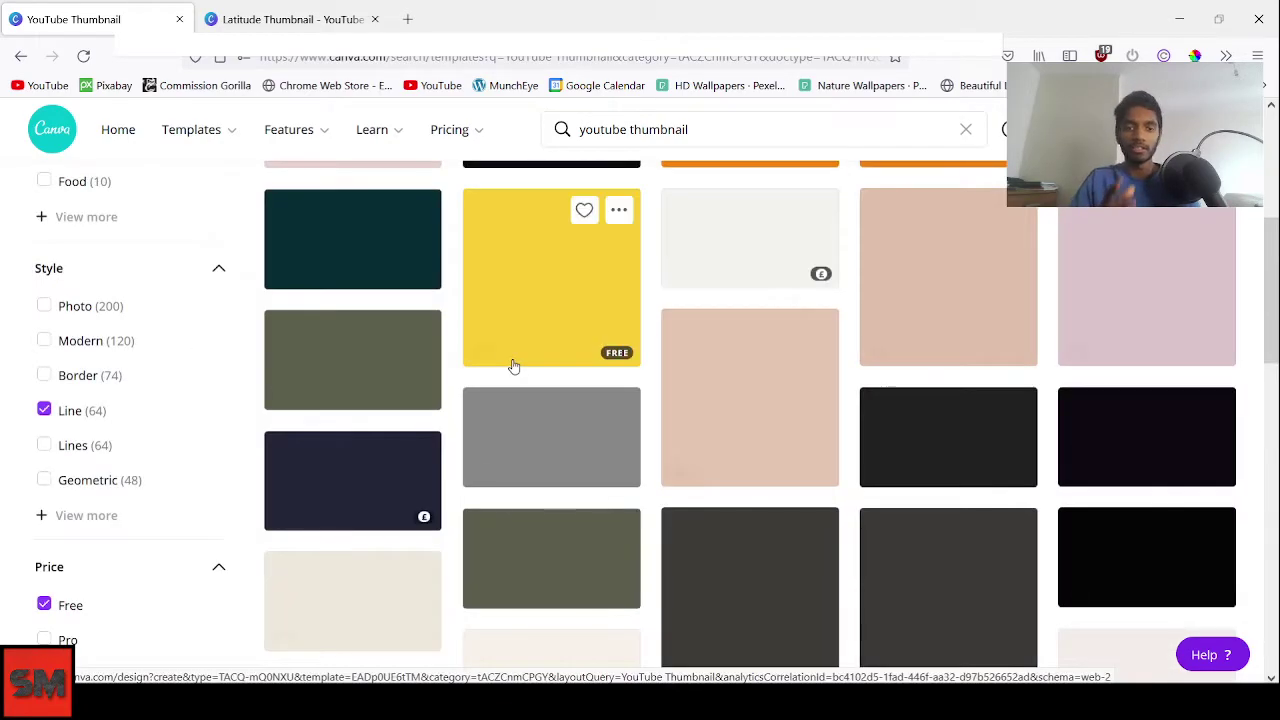
pyautogui.scroll(2, 705, 366)
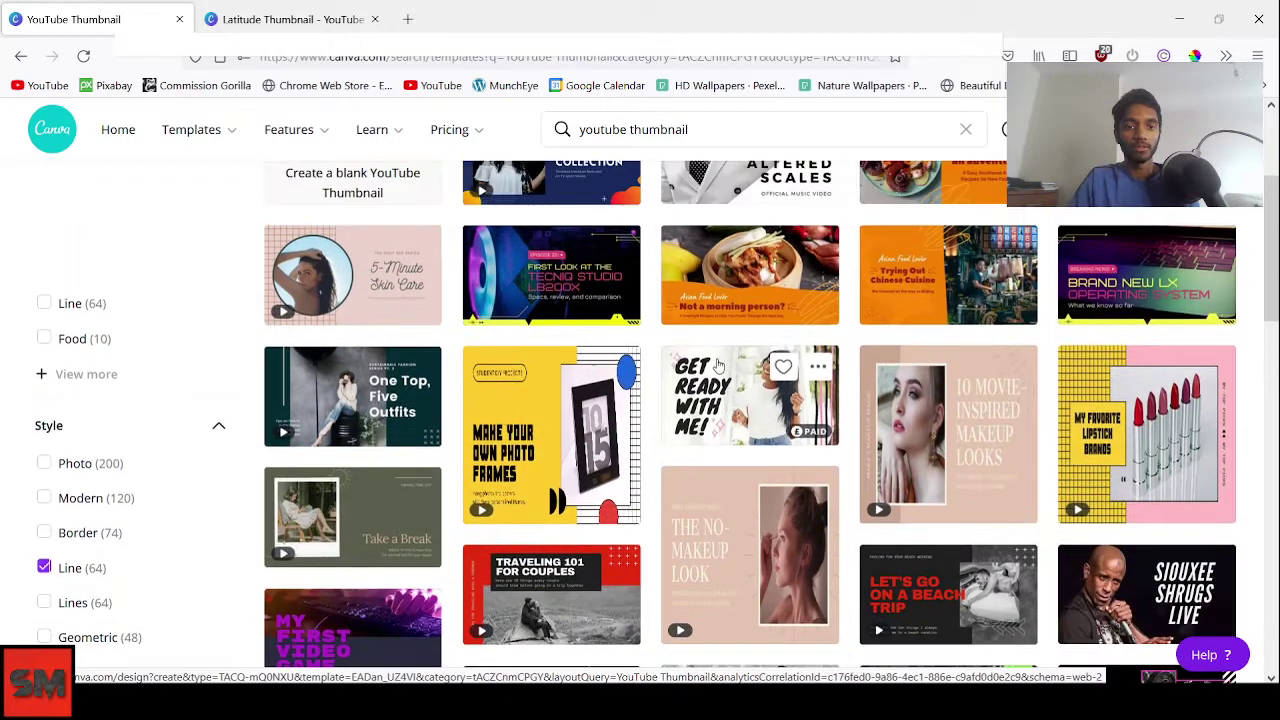
pyautogui.scroll(2, 717, 366)
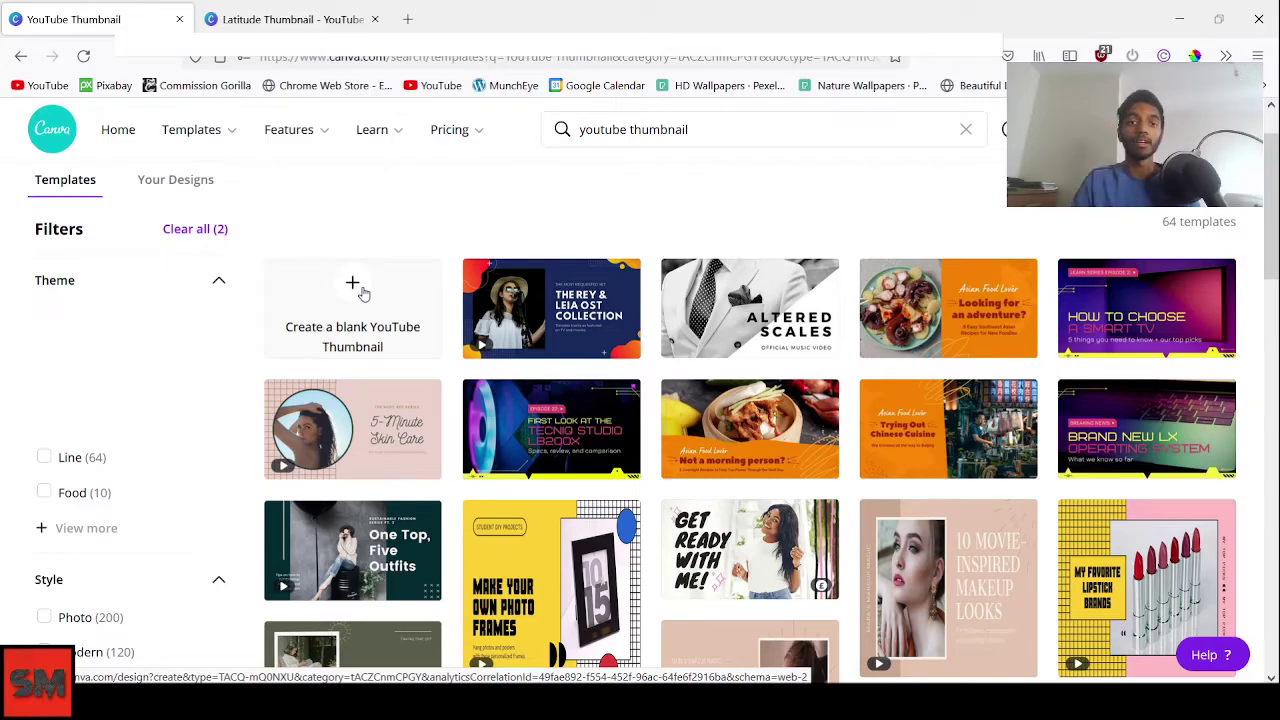
# In the Latitude Thumbnail, reposition the 'Make $2743/Week' and 'with NFTs in JUST 15 Minutes/Day' text blocks
pyautogui.click(300, 19)
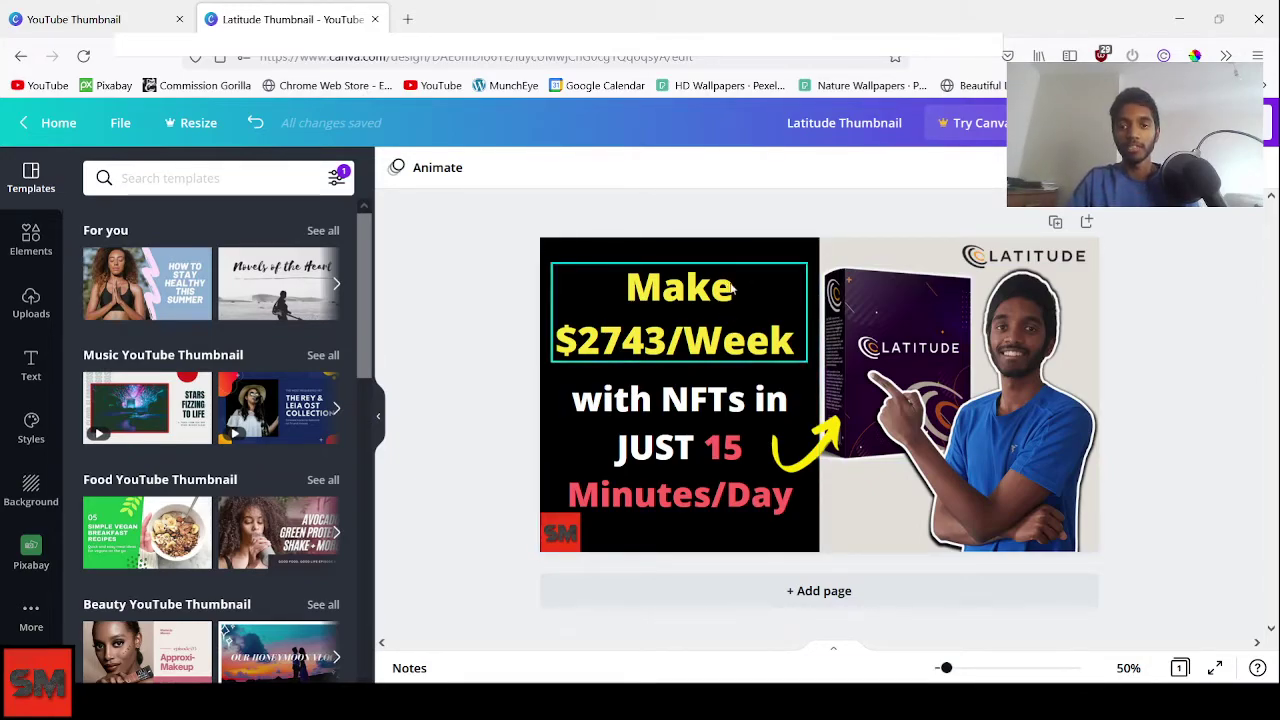
pyautogui.click(673, 345)
pyautogui.moveTo(673, 345); pyautogui.dragTo(717, 326)
pyautogui.click(727, 372)
pyautogui.moveTo(661, 451); pyautogui.dragTo(637, 438)
pyautogui.moveTo(715, 332); pyautogui.dragTo(661, 338)
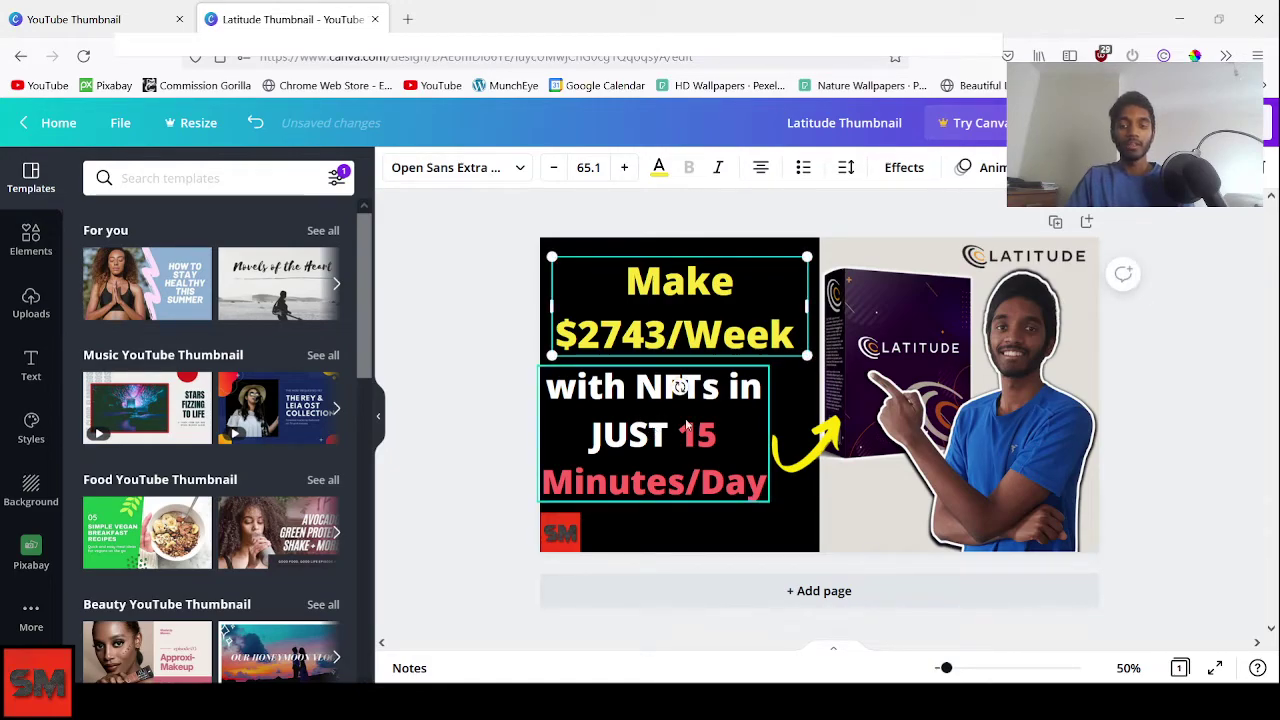
pyautogui.moveTo(675, 428)
pyautogui.mouseDown()
pyautogui.moveTo(709, 428)
pyautogui.moveTo(688, 425)
pyautogui.mouseUp()
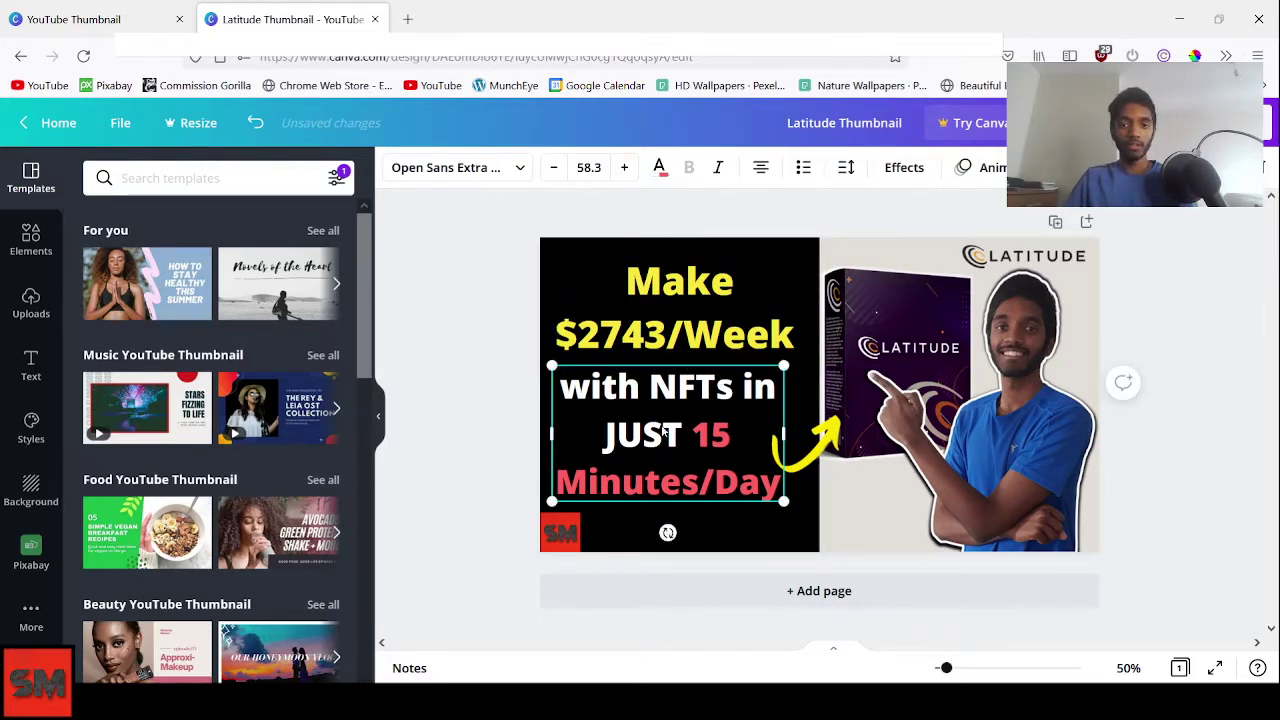
# Select both headline text blocks and Align Center them with Position, then deselect
pyautogui.click(511, 420)
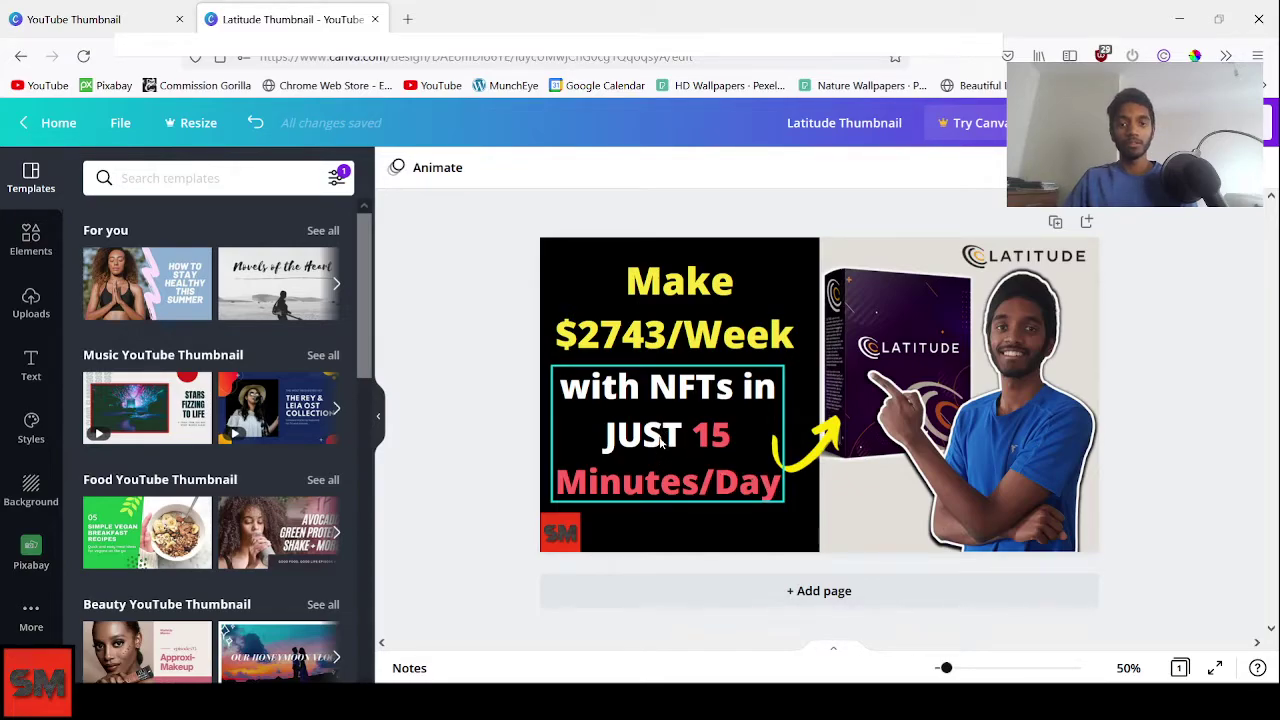
pyautogui.click(660, 444)
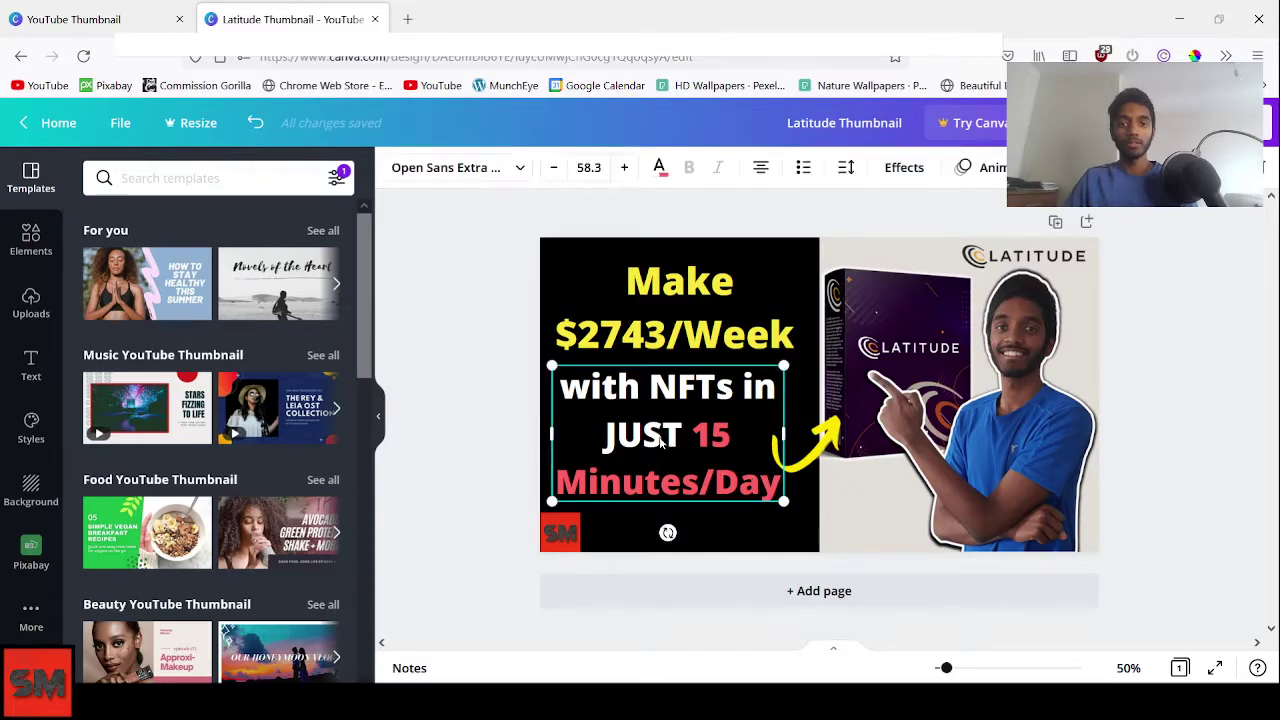
pyautogui.keyDown('shift'); pyautogui.click(680, 332); pyautogui.keyUp('shift')
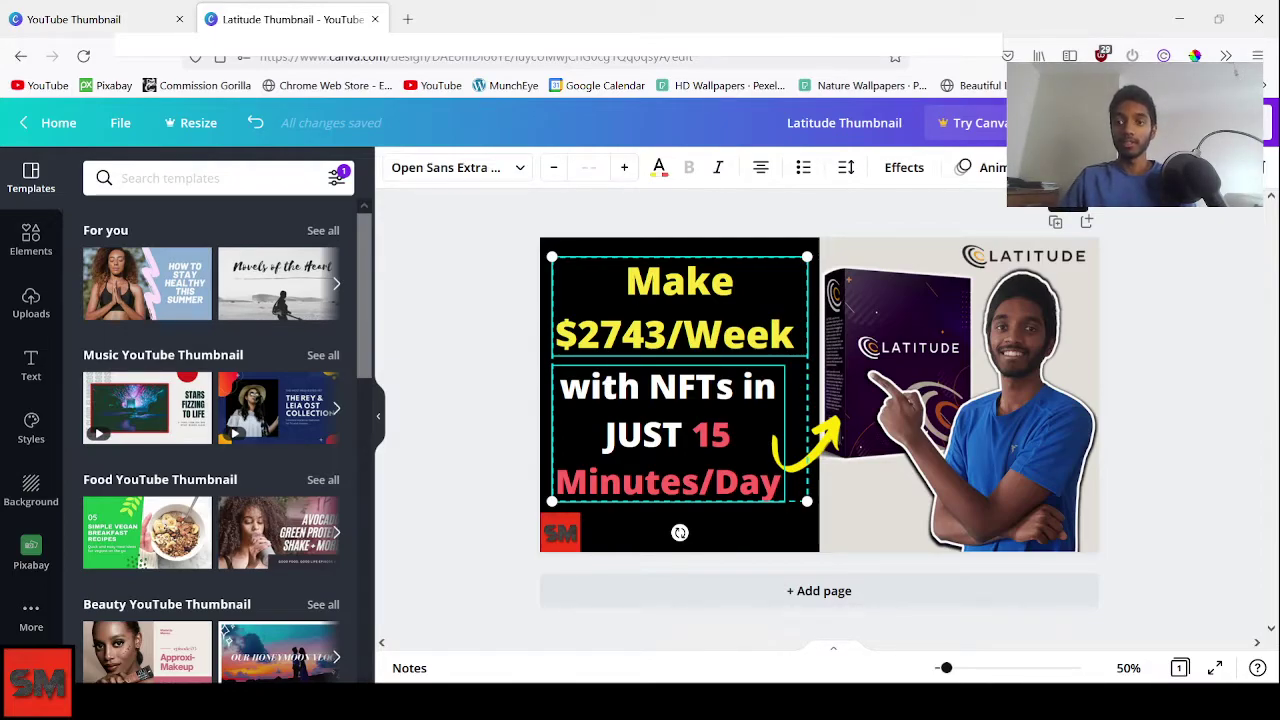
pyautogui.click(867, 210)
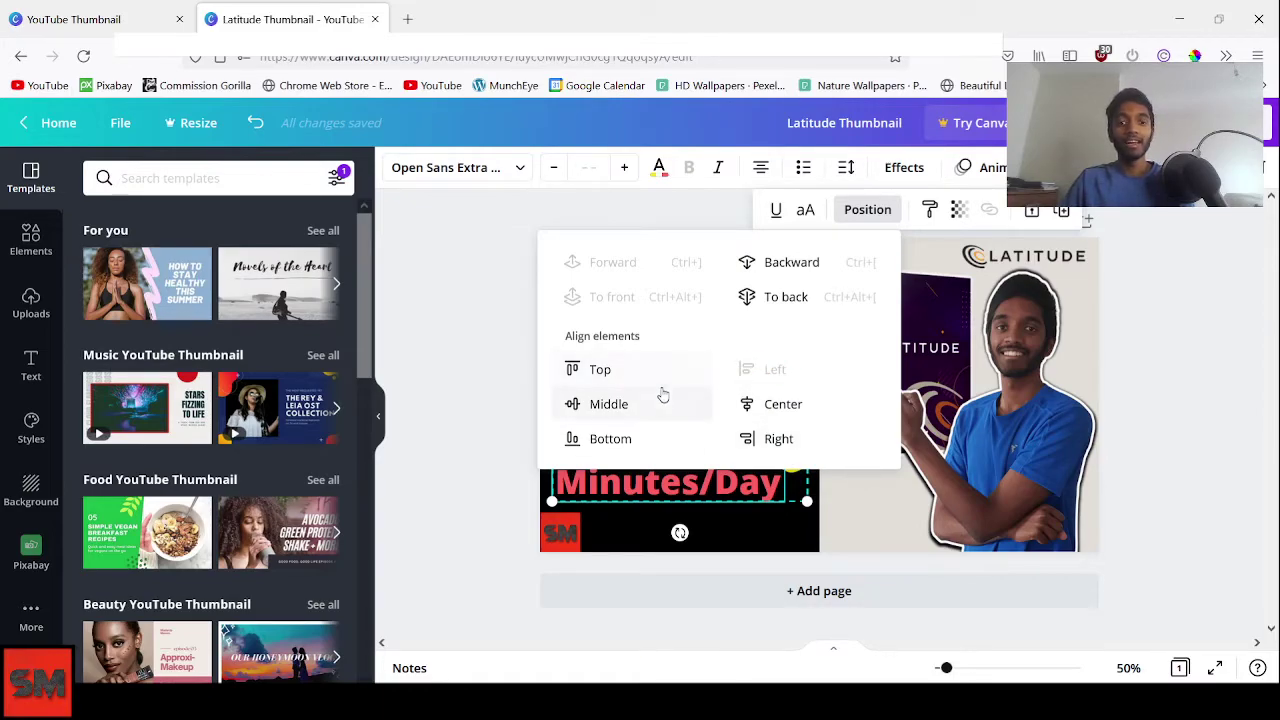
pyautogui.click(778, 404)
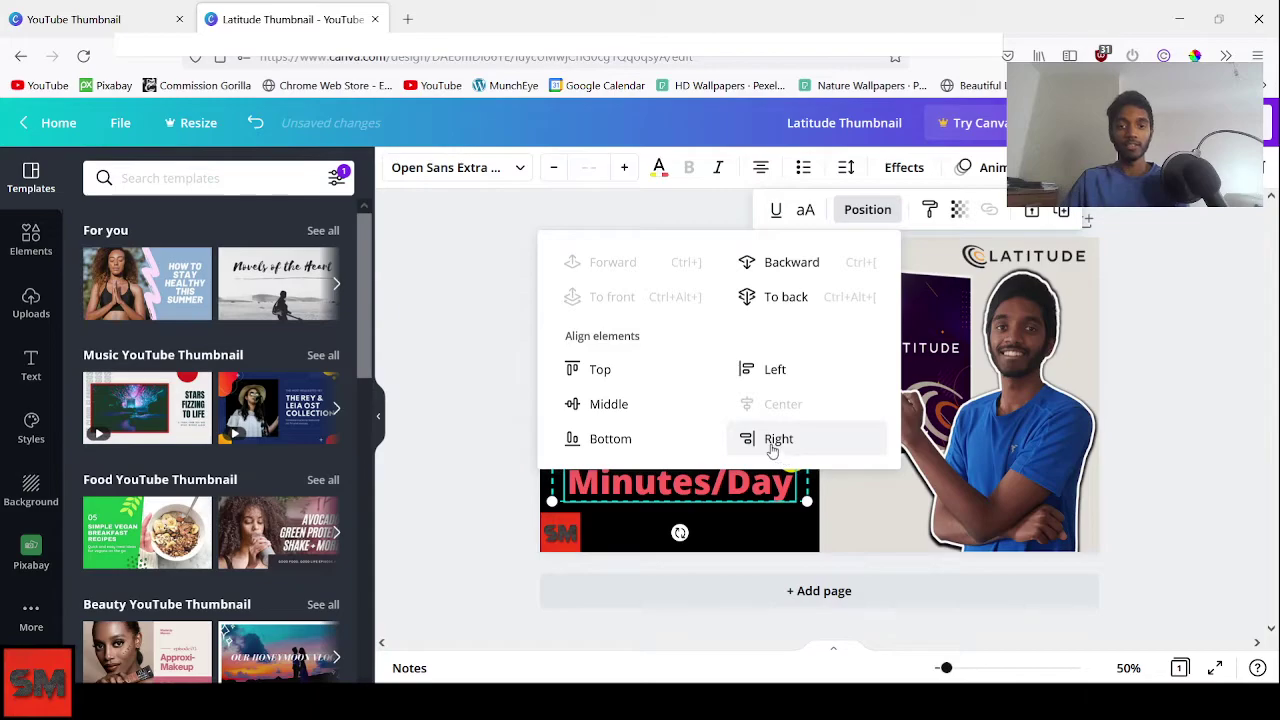
pyautogui.click(423, 402)
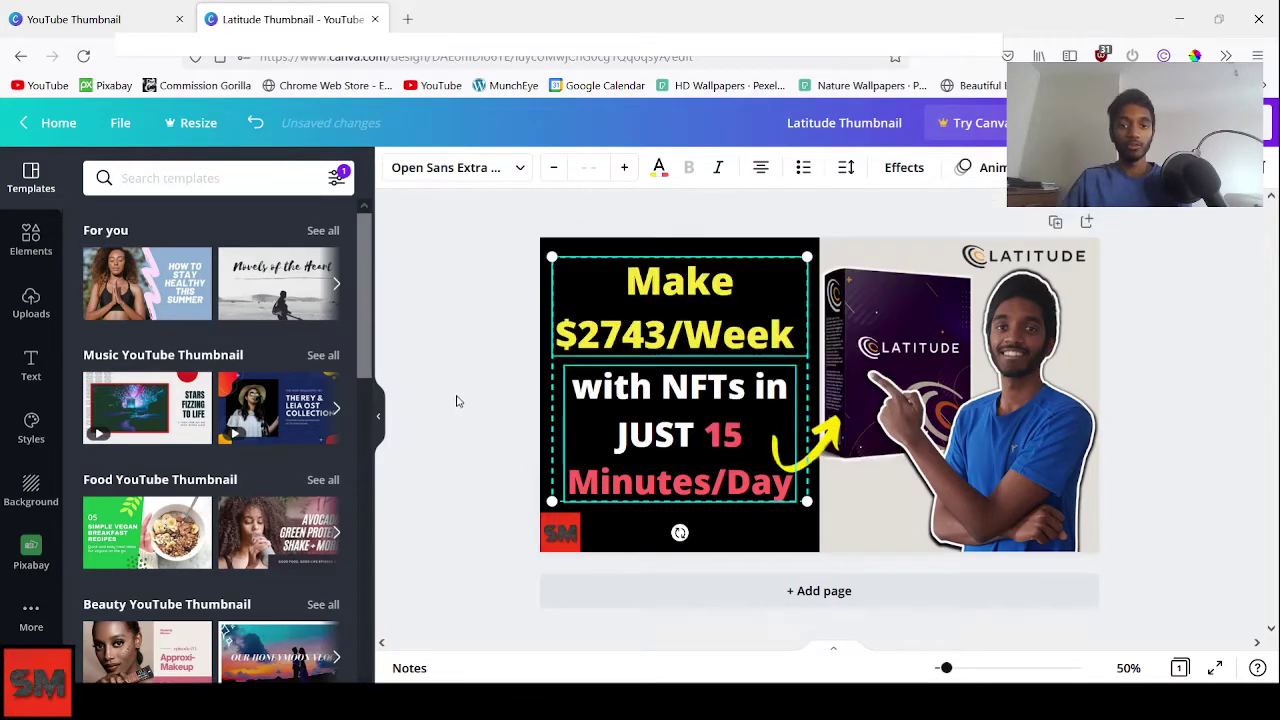
pyautogui.click(478, 388)
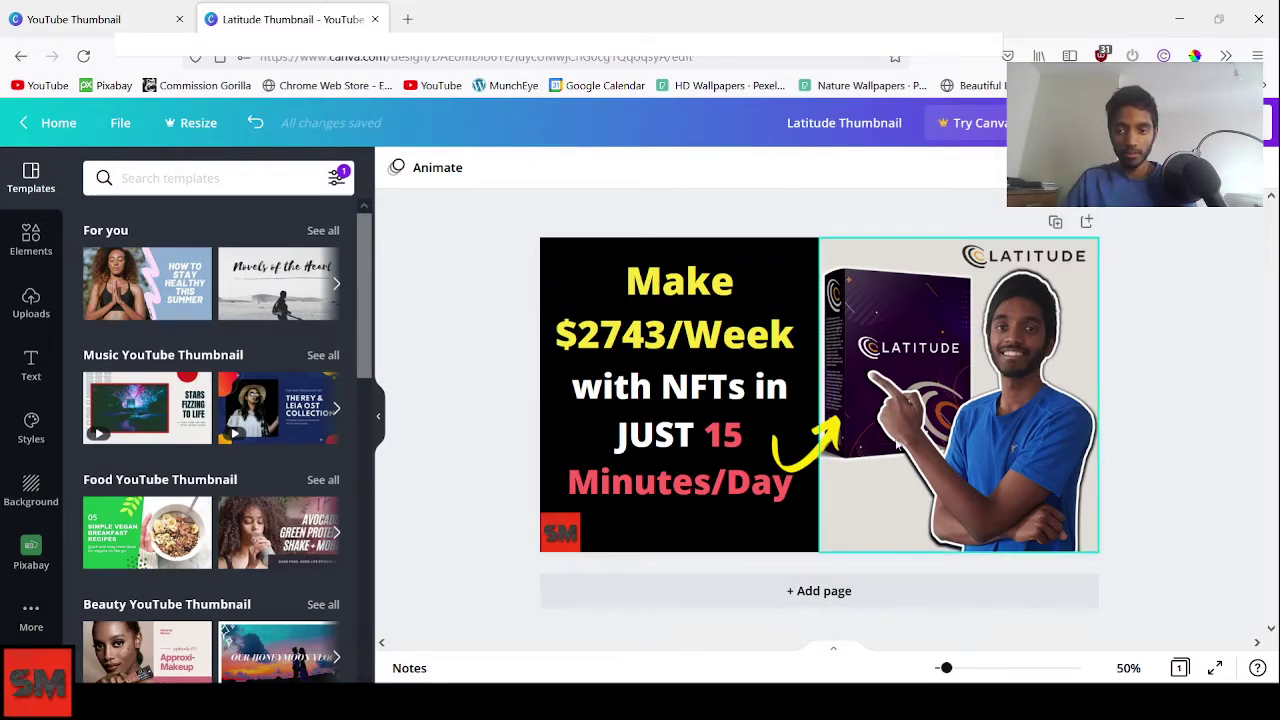
# Show rulers, then add a horizontal guide at the top edge and a vertical guide near 736
pyautogui.click(122, 131)
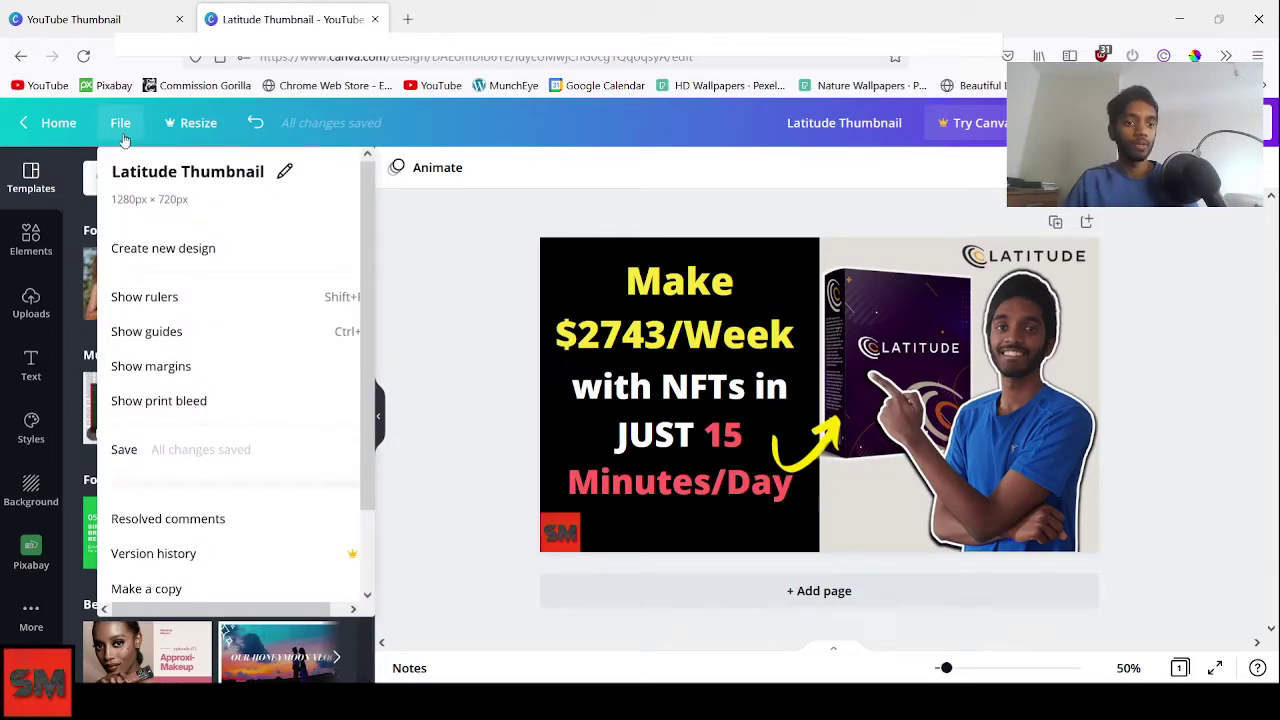
pyautogui.click(240, 302)
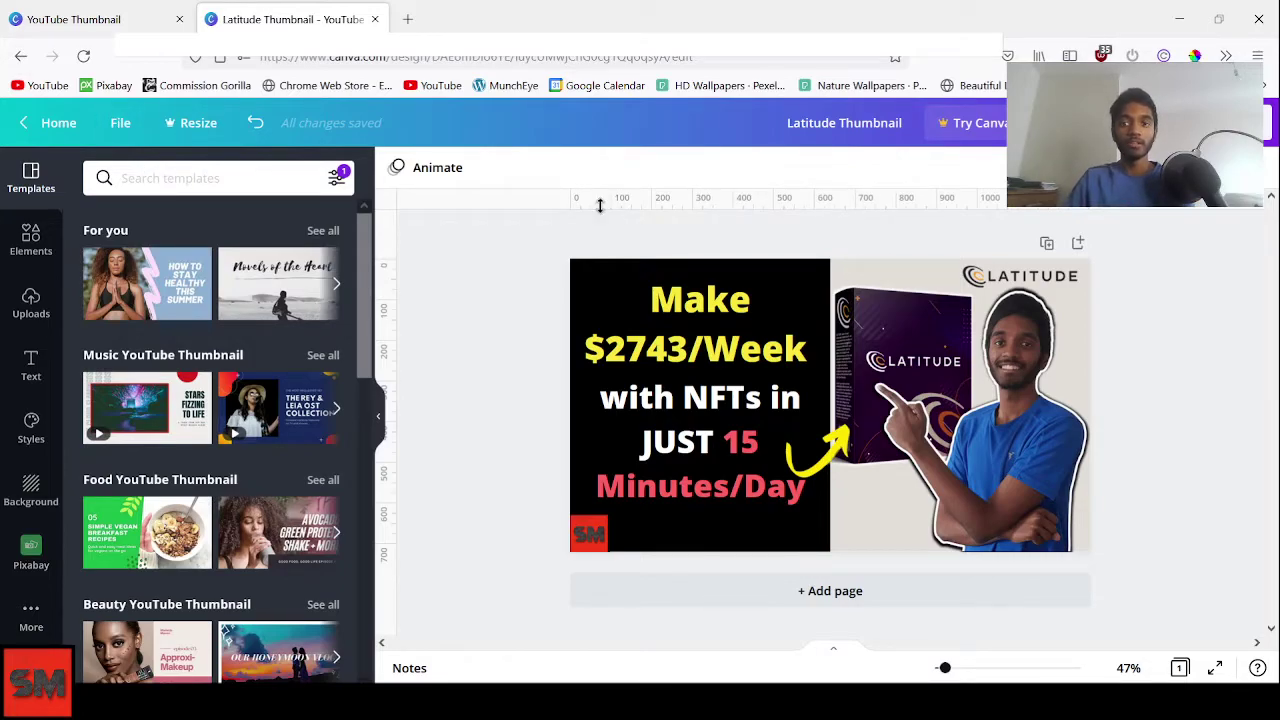
pyautogui.click(122, 123)
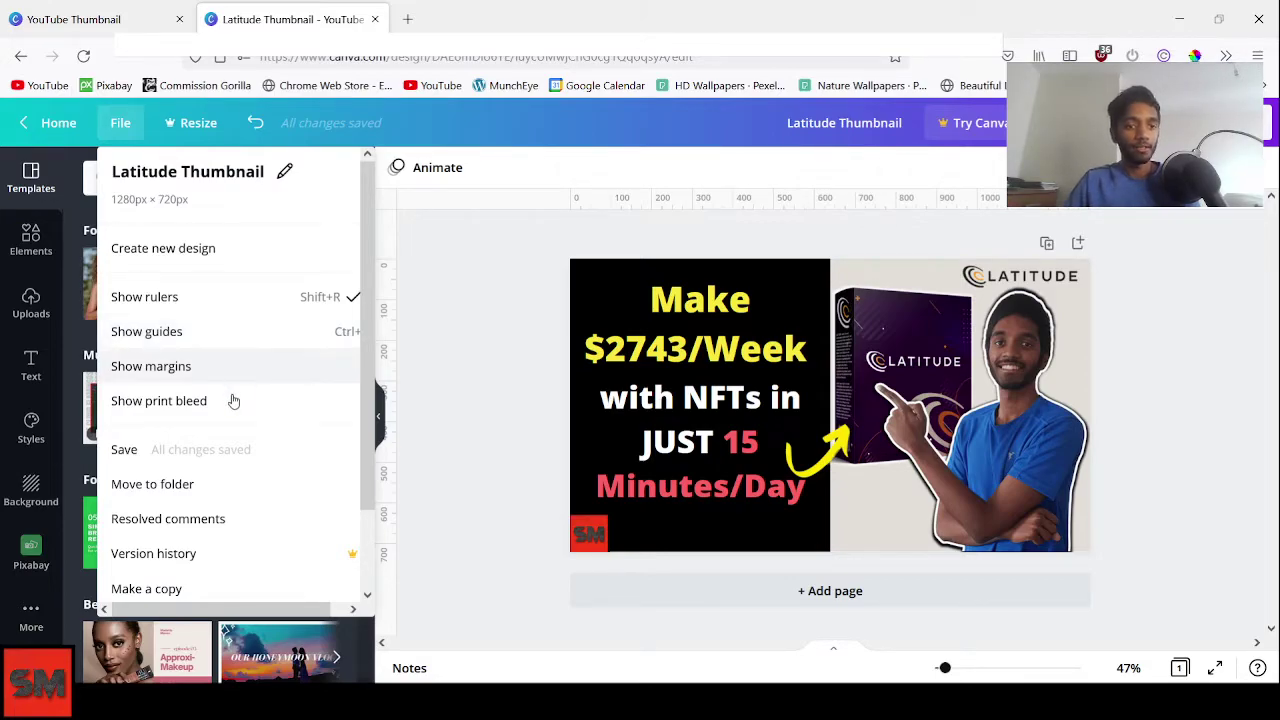
pyautogui.click(229, 333)
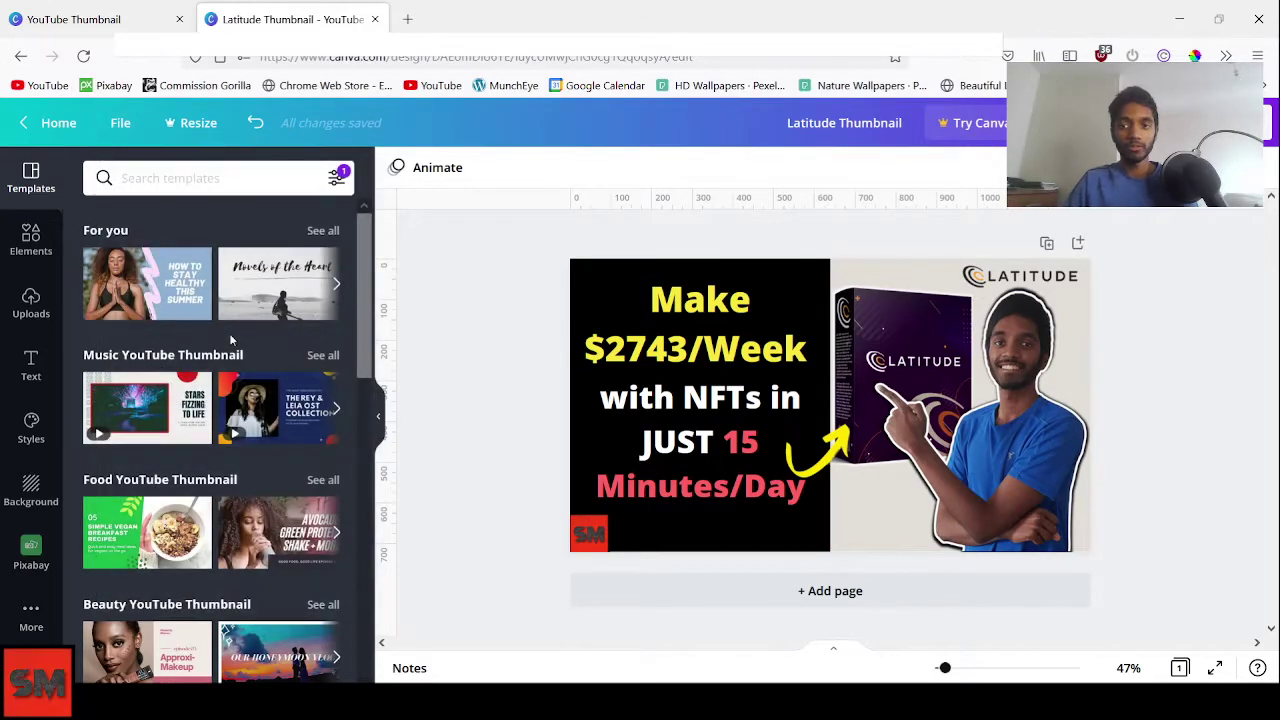
pyautogui.moveTo(746, 203); pyautogui.dragTo(753, 284)
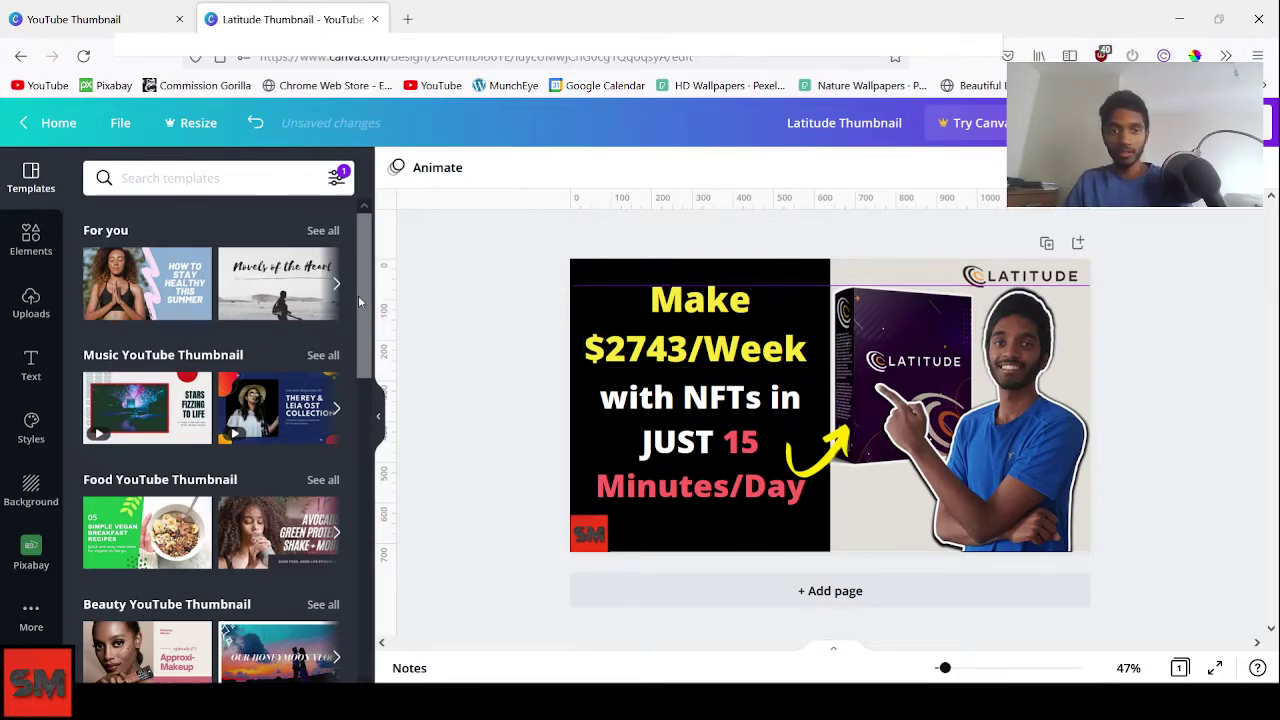
pyautogui.moveTo(396, 296); pyautogui.dragTo(869, 325)
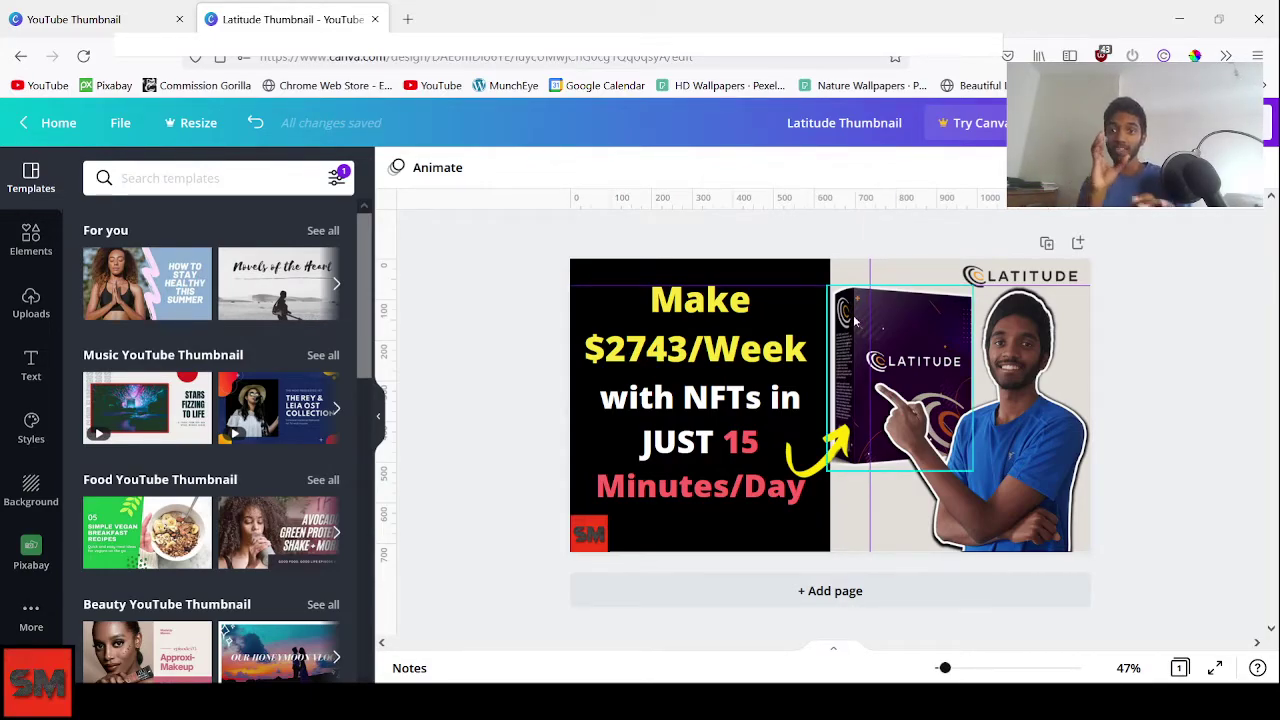
# Add a second page and paste the pointing-man cutout from page 1 into its right half
pyautogui.click(860, 592)
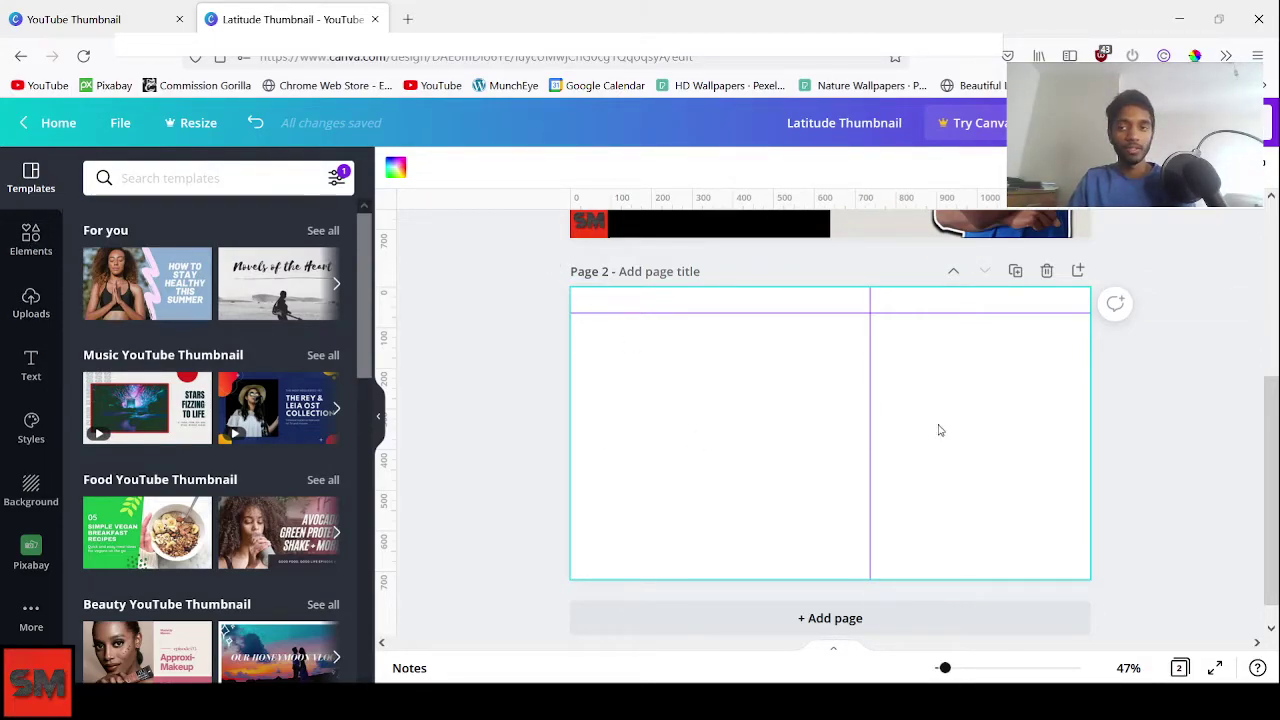
pyautogui.scroll(3, 938, 430)
pyautogui.click(1013, 348)
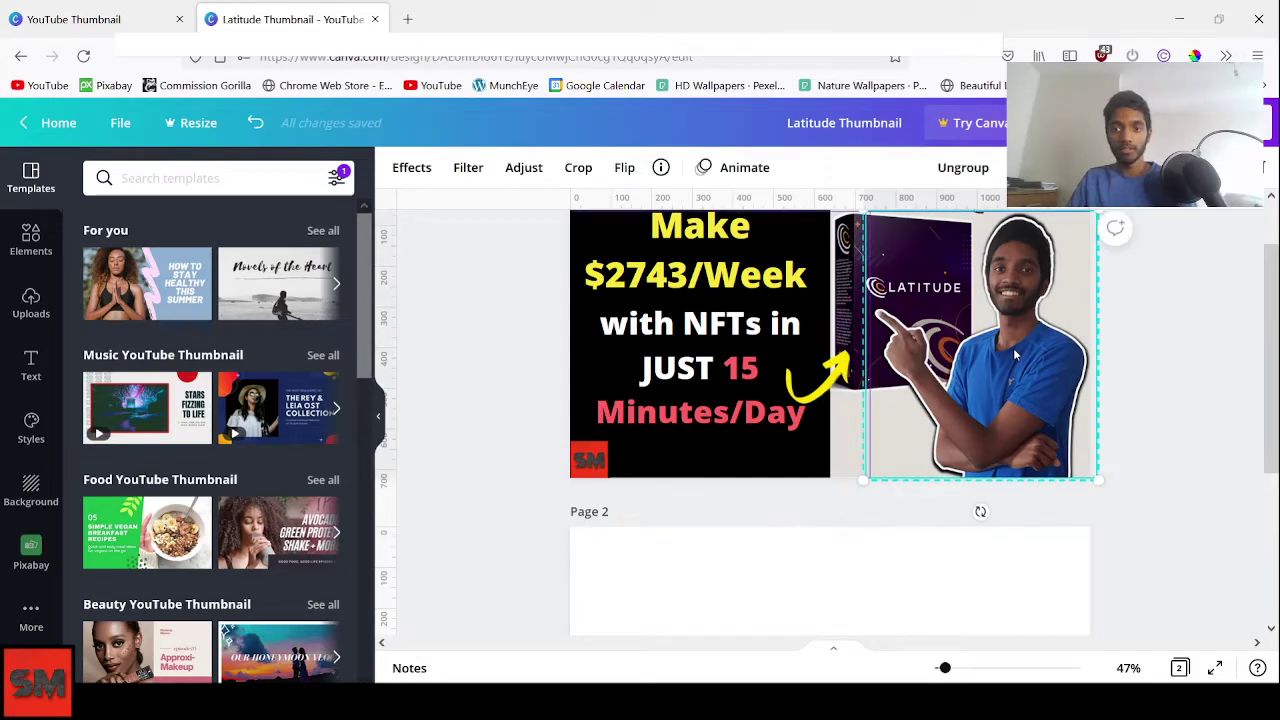
pyautogui.scroll(-3, 1100, 437)
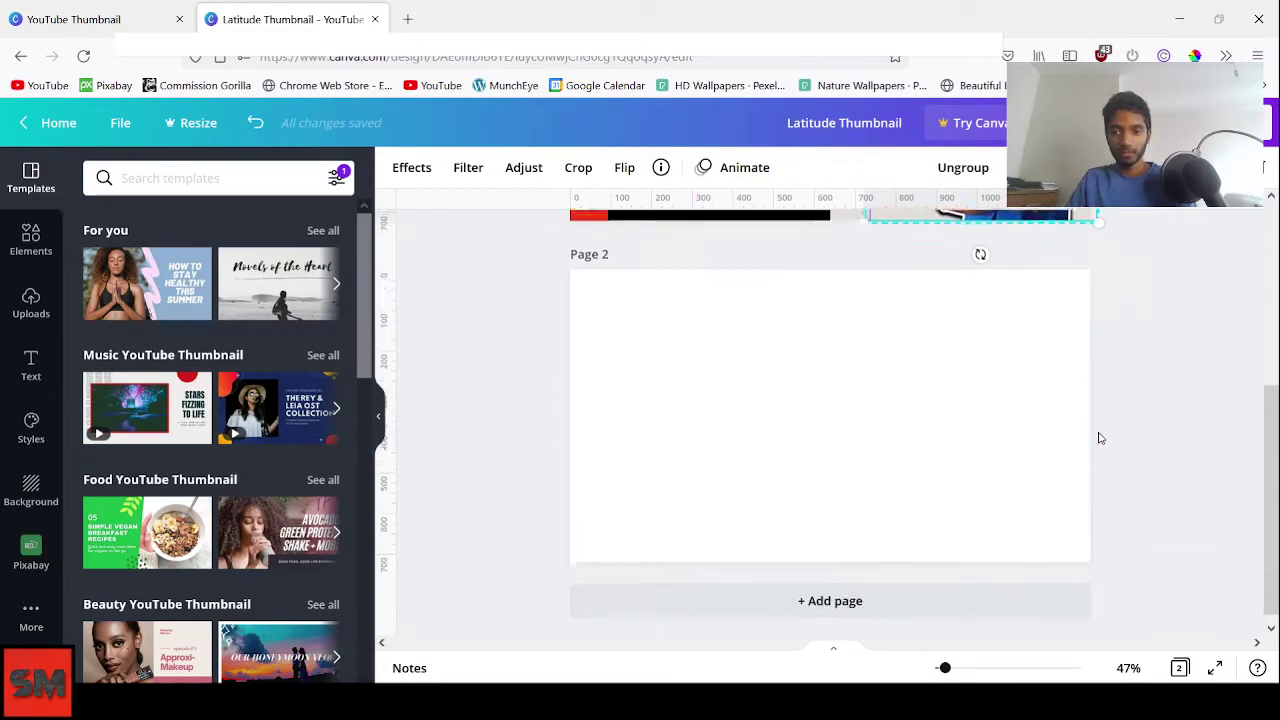
pyautogui.click(977, 429)
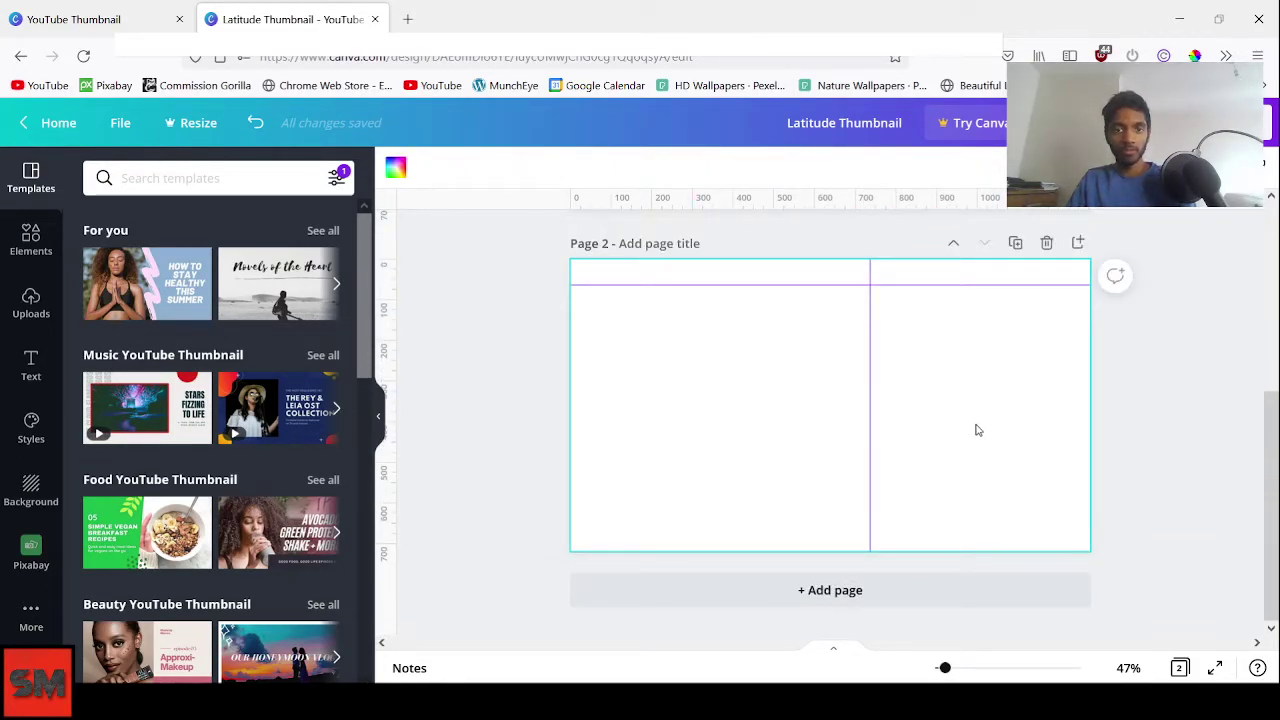
pyautogui.hotkey('ctrl', 'v')
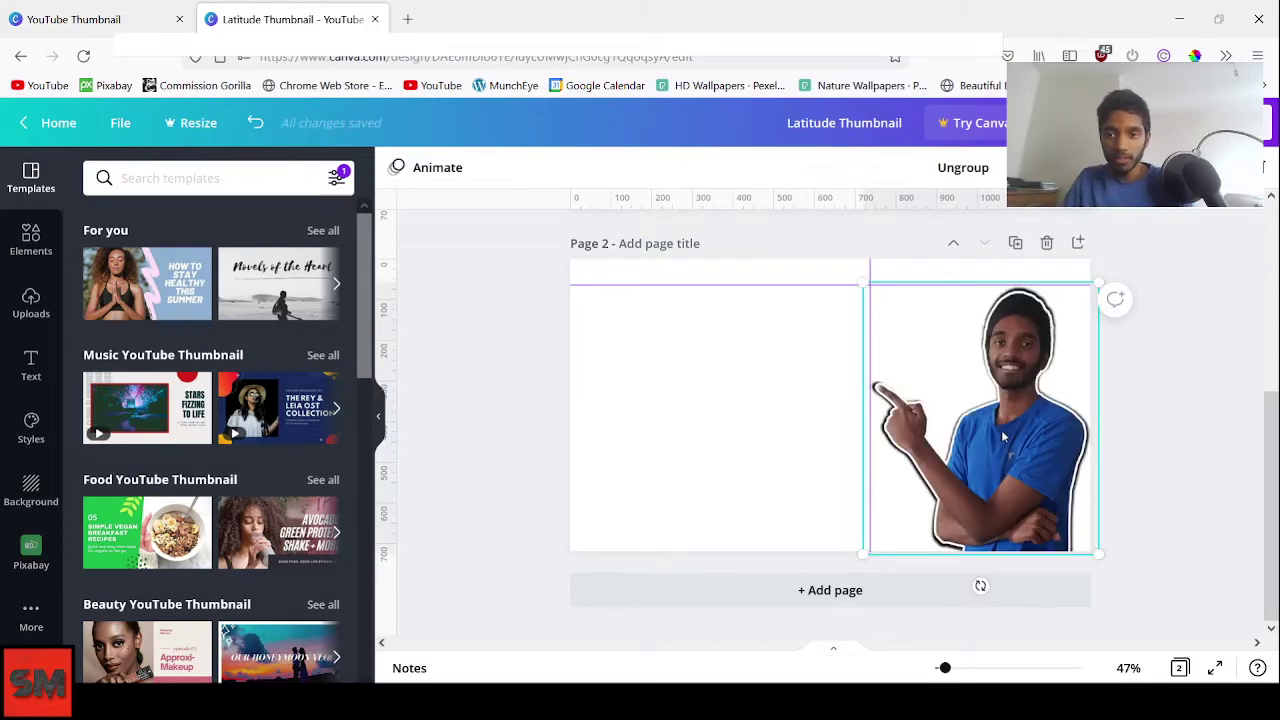
pyautogui.moveTo(1002, 430); pyautogui.dragTo(1002, 435)
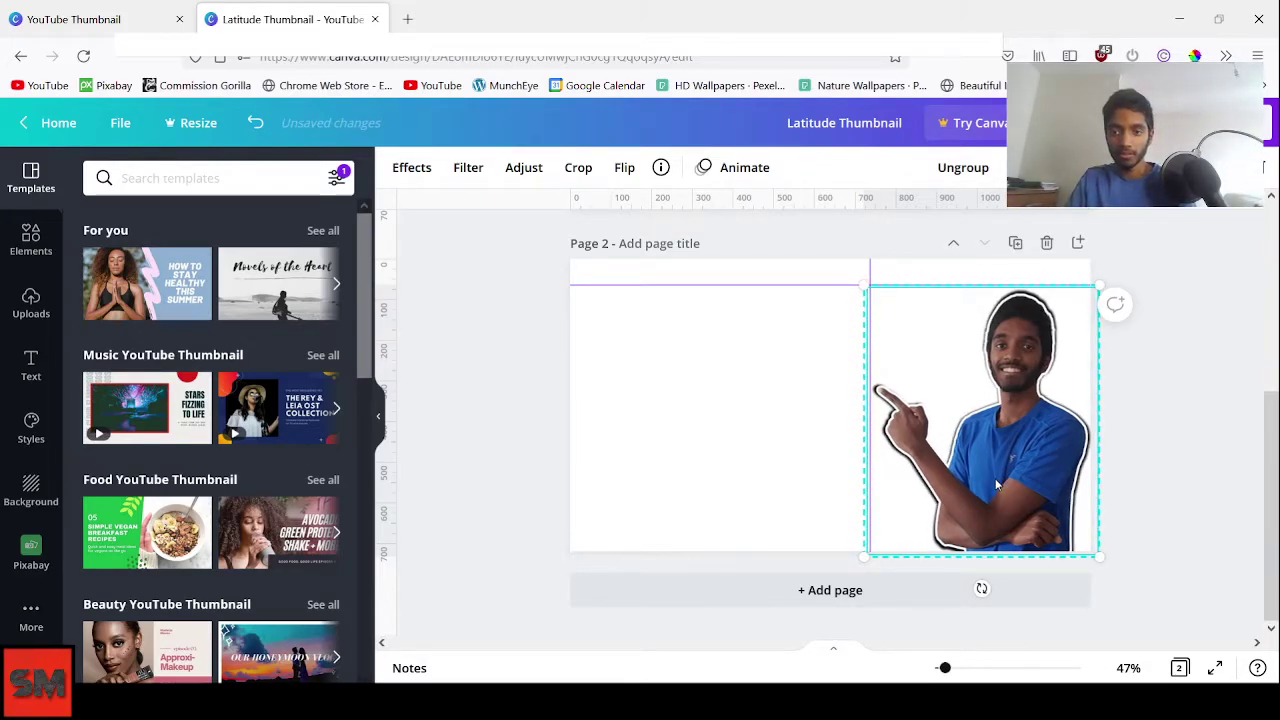
pyautogui.click(1152, 487)
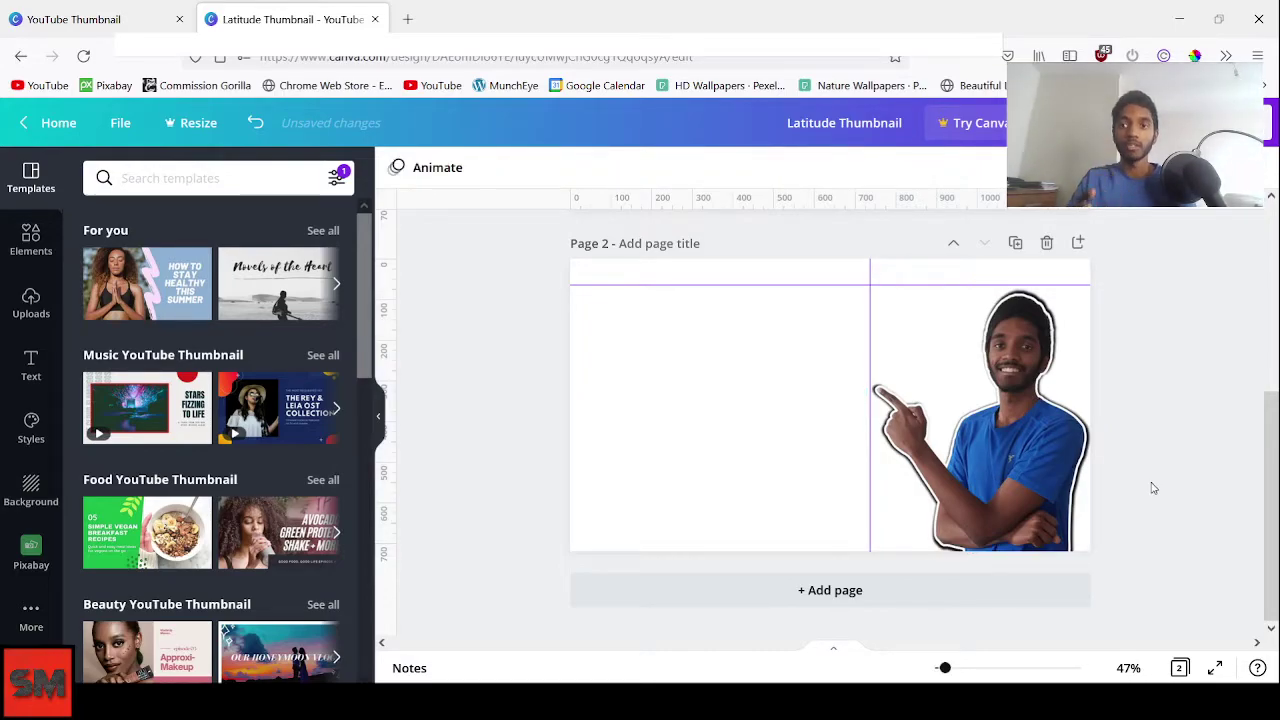
pyautogui.scroll(3, 1152, 487)
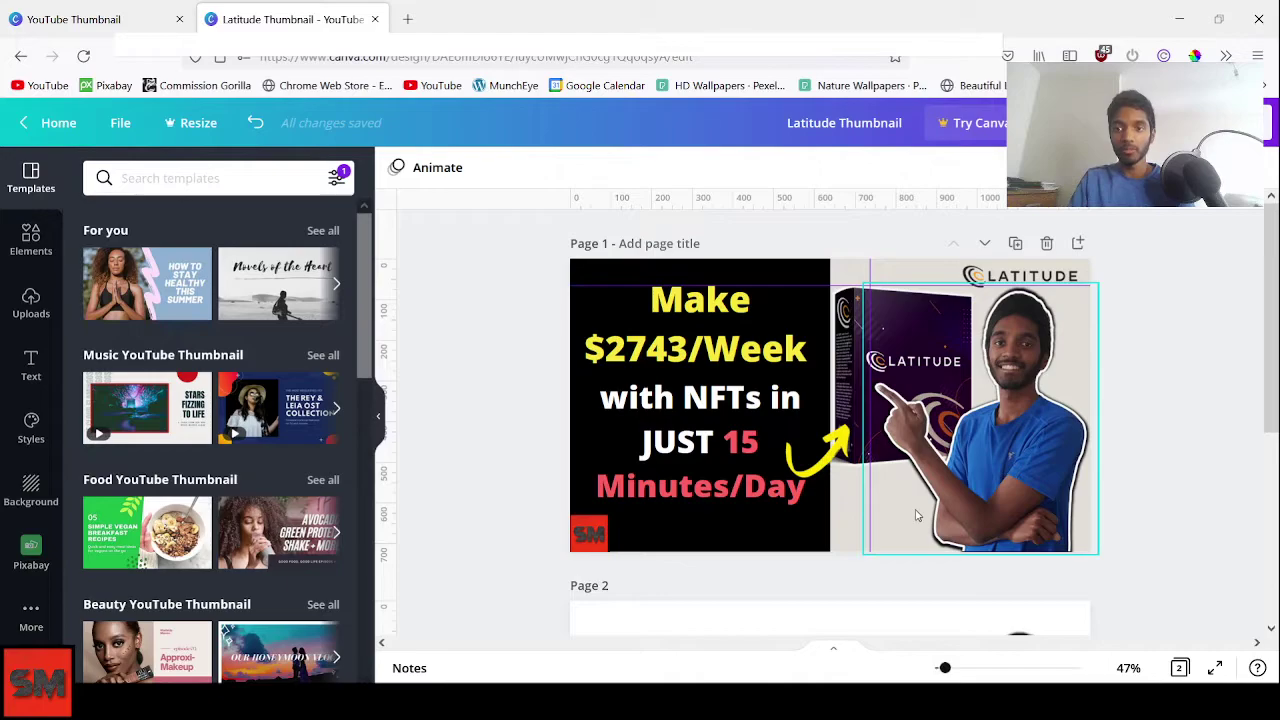
pyautogui.scroll(-3, 916, 515)
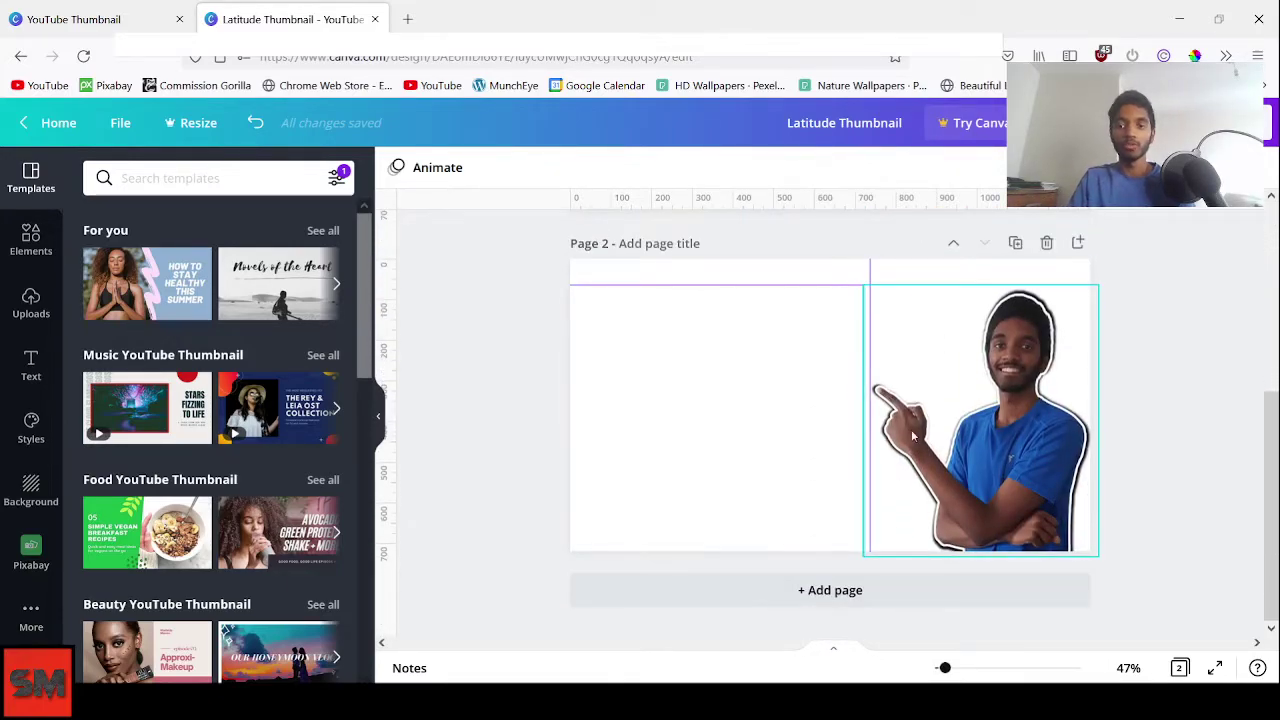
pyautogui.scroll(3, 911, 429)
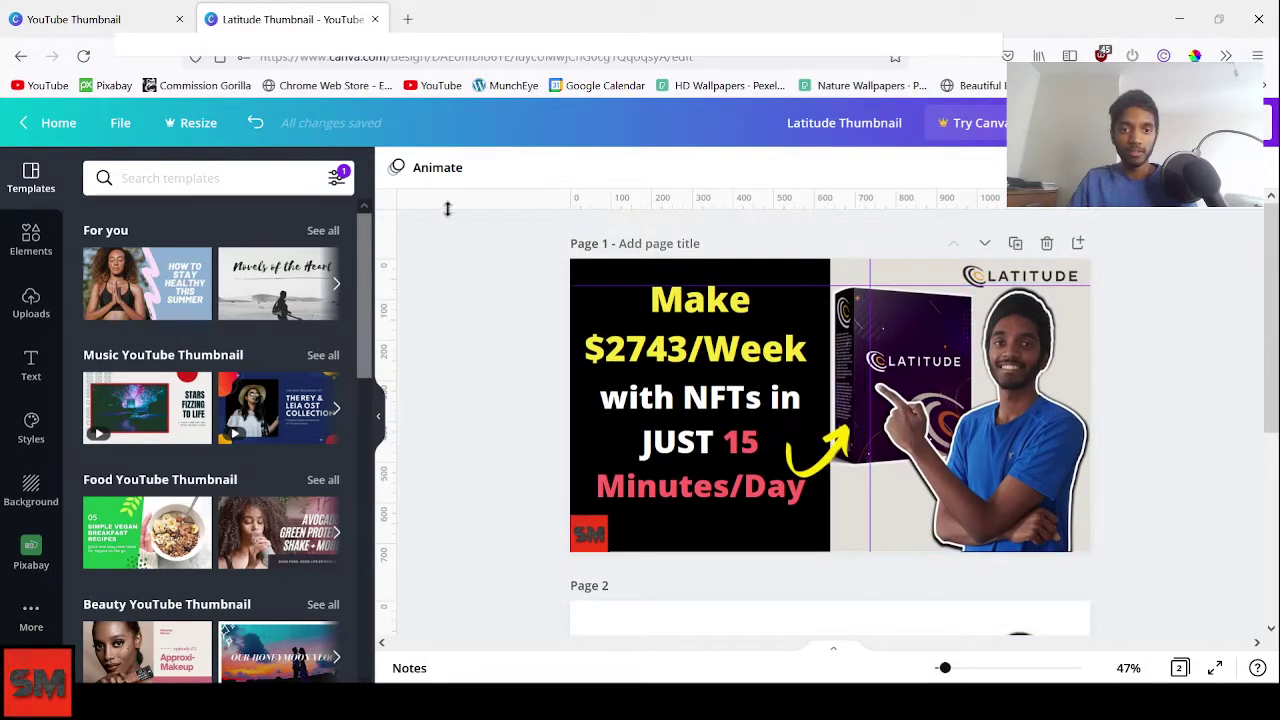
# Drag two horizontal guides from the top ruler, one at the top edge and one near 270
pyautogui.moveTo(614, 200); pyautogui.dragTo(619, 283)
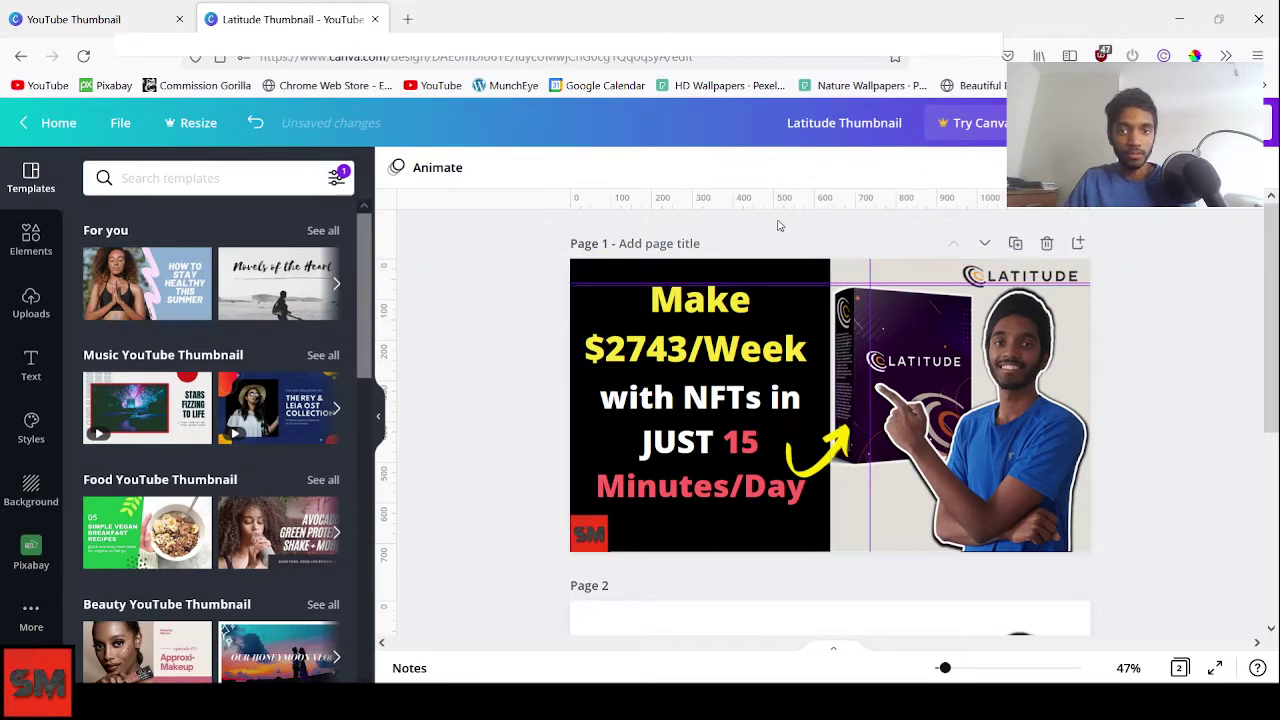
pyautogui.moveTo(748, 200); pyautogui.dragTo(740, 370)
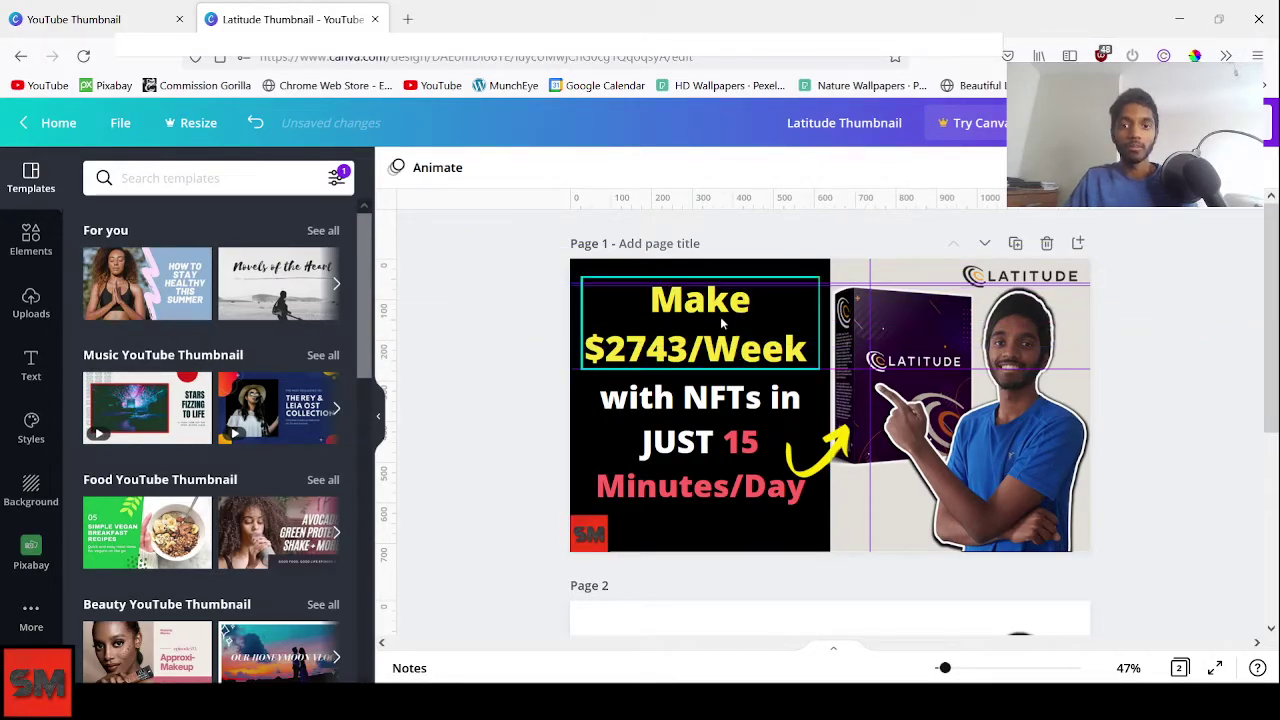
pyautogui.scroll(-5, 720, 318)
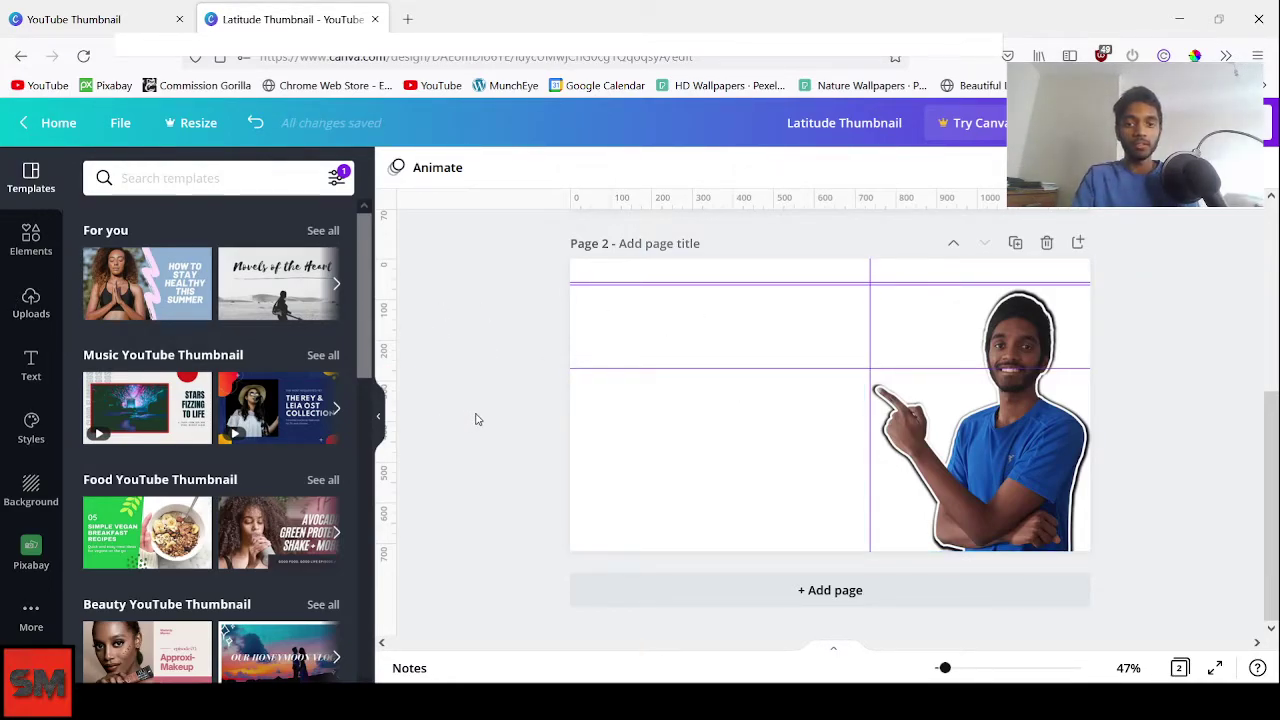
# Add 'Make Money Online' text, resize it and place it at page 2's upper left
pyautogui.press('t')
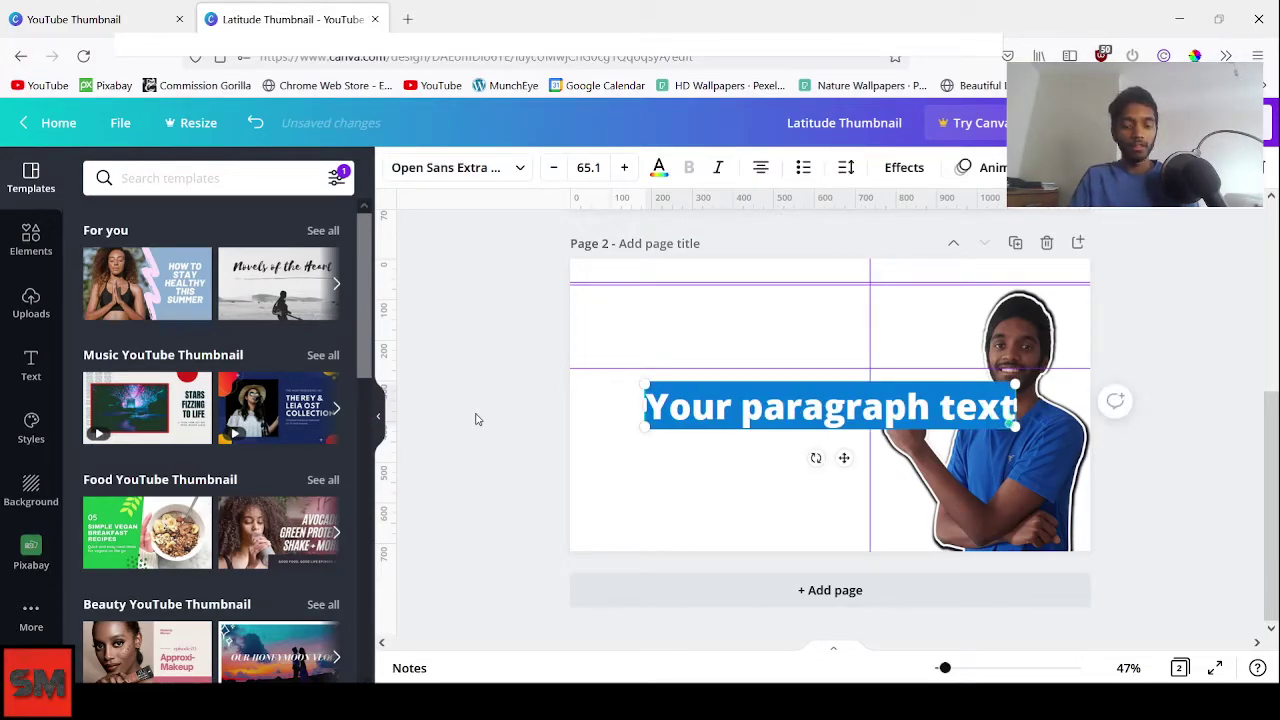
pyautogui.write('Make')
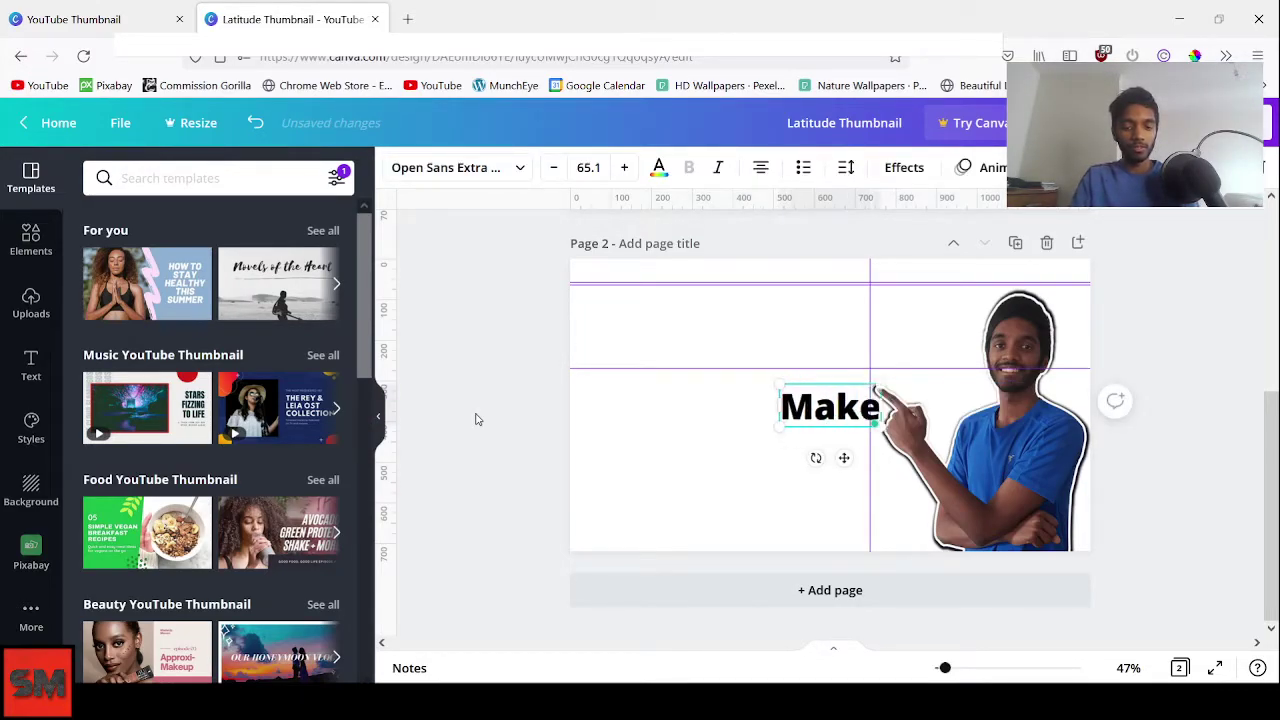
pyautogui.write(' Money Online')
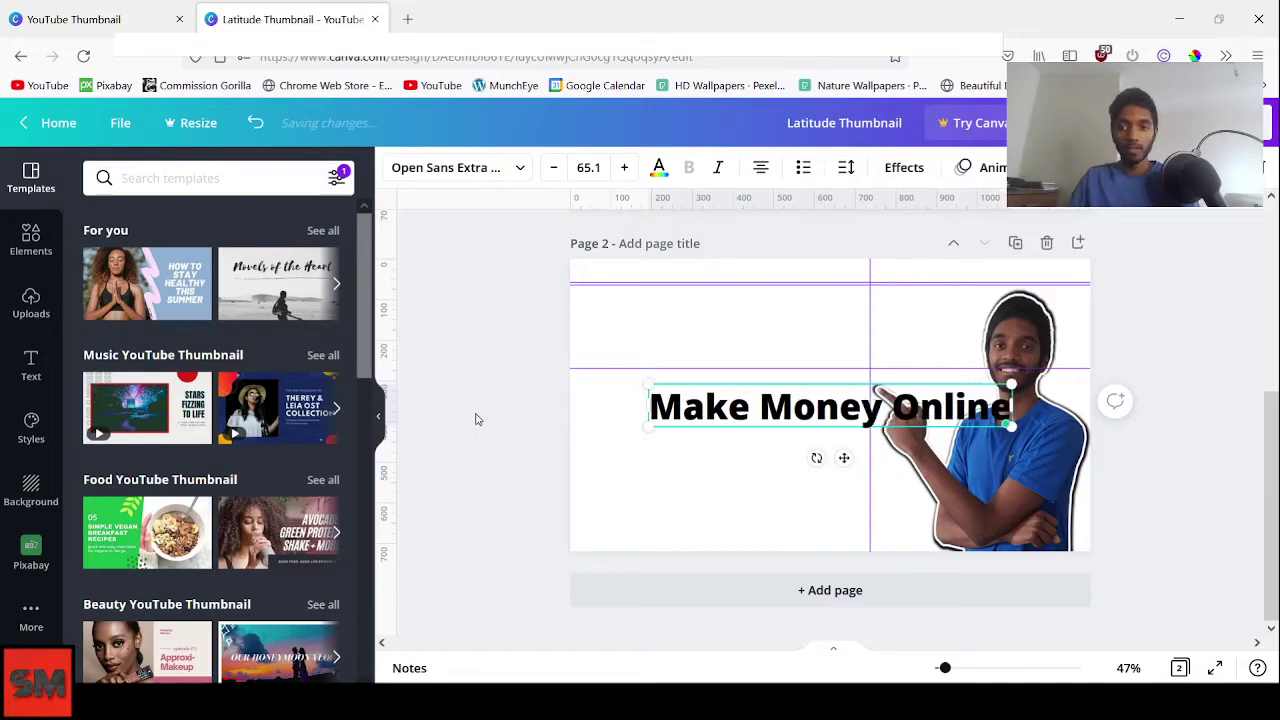
pyautogui.moveTo(1008, 398); pyautogui.dragTo(889, 465)
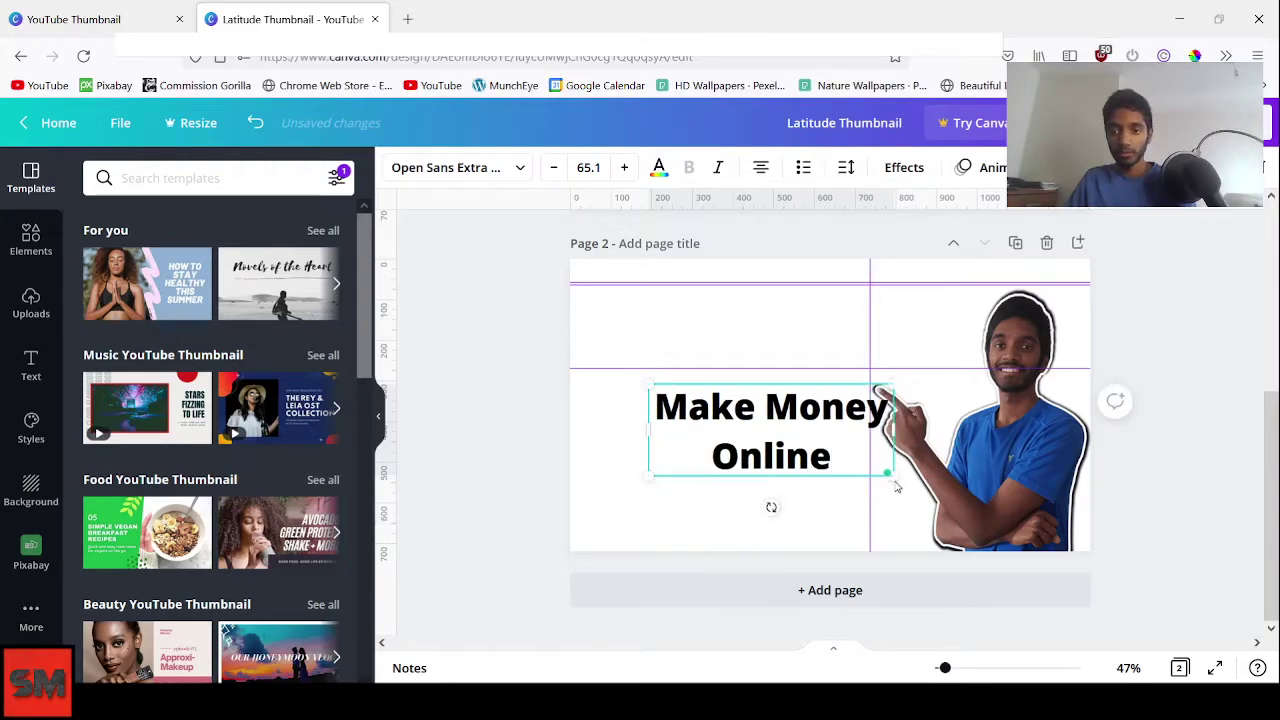
pyautogui.moveTo(650, 474); pyautogui.dragTo(724, 447)
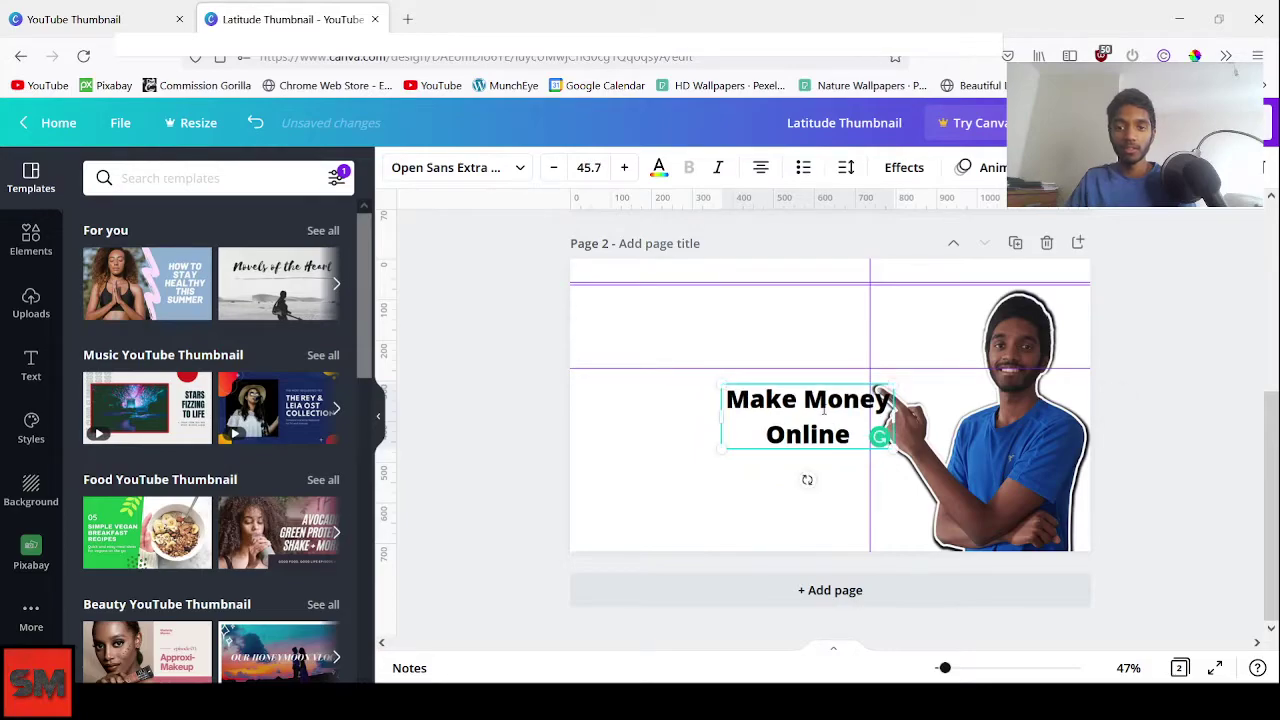
pyautogui.click(514, 414)
pyautogui.moveTo(799, 425); pyautogui.dragTo(678, 318)
pyautogui.moveTo(802, 358); pyautogui.dragTo(830, 369)
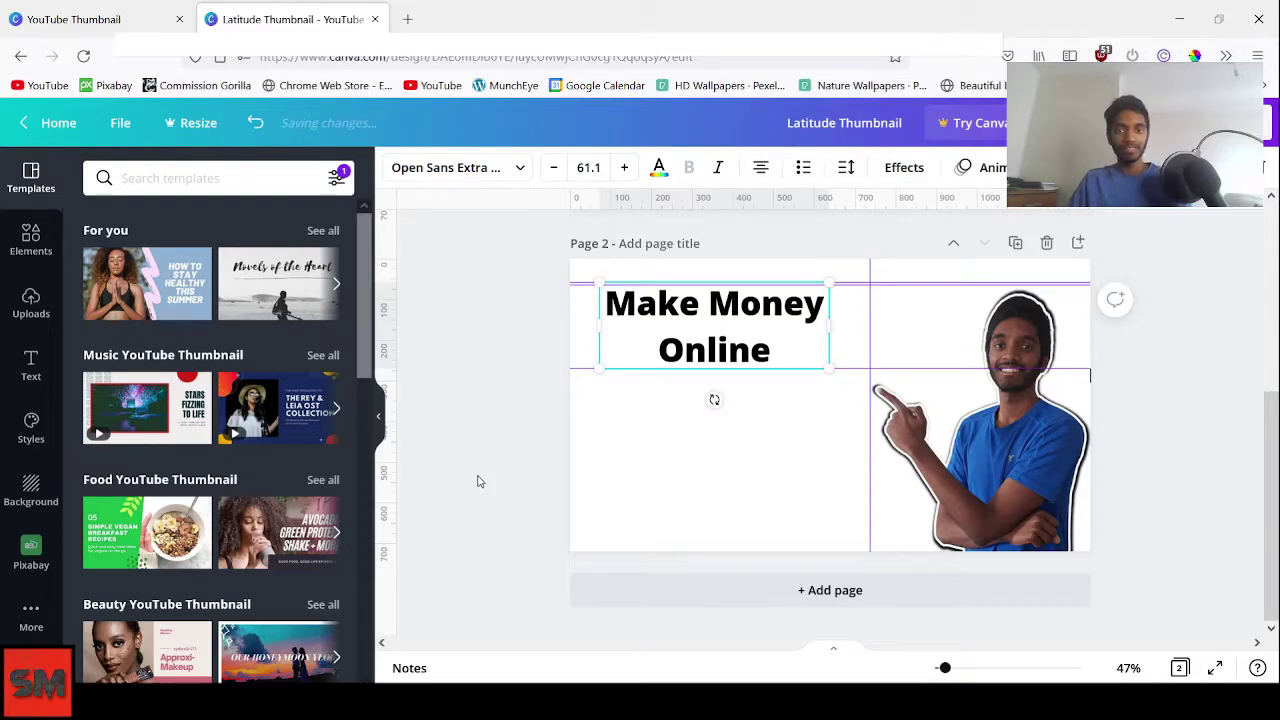
pyautogui.click(478, 481)
pyautogui.scroll(5, 800, 414)
pyautogui.scroll(-2, 803, 408)
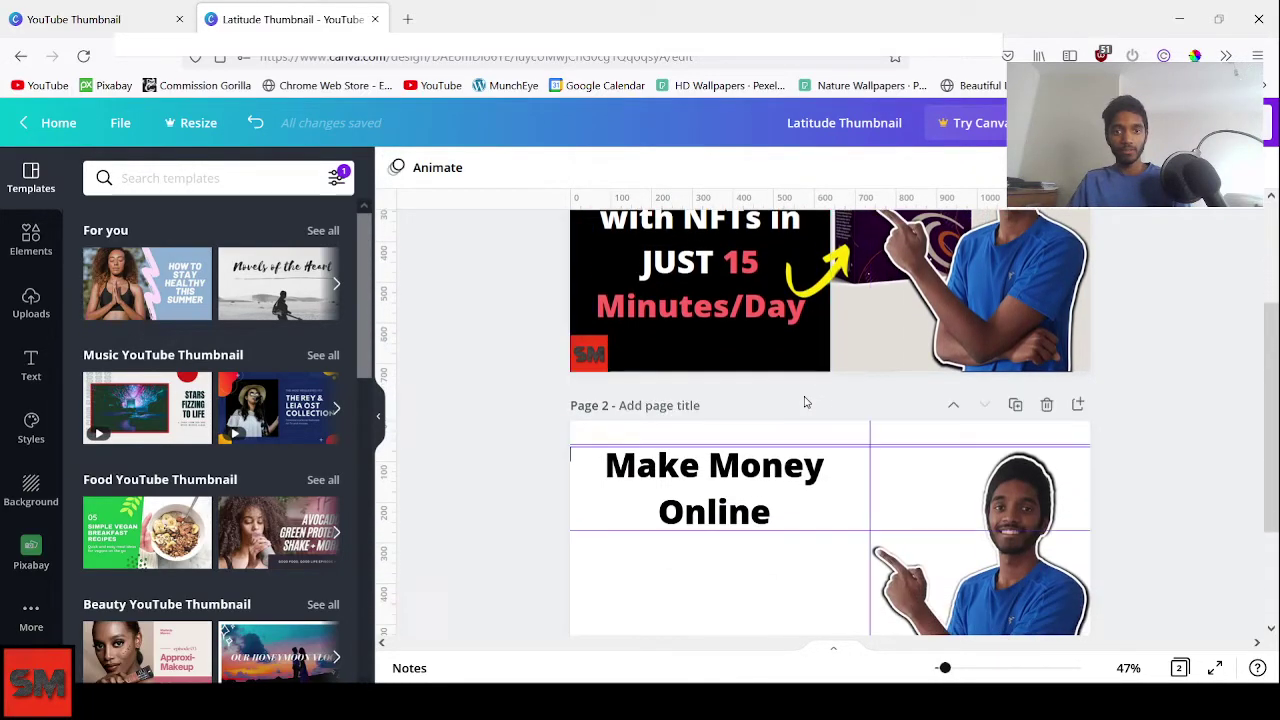
pyautogui.scroll(-2, 806, 402)
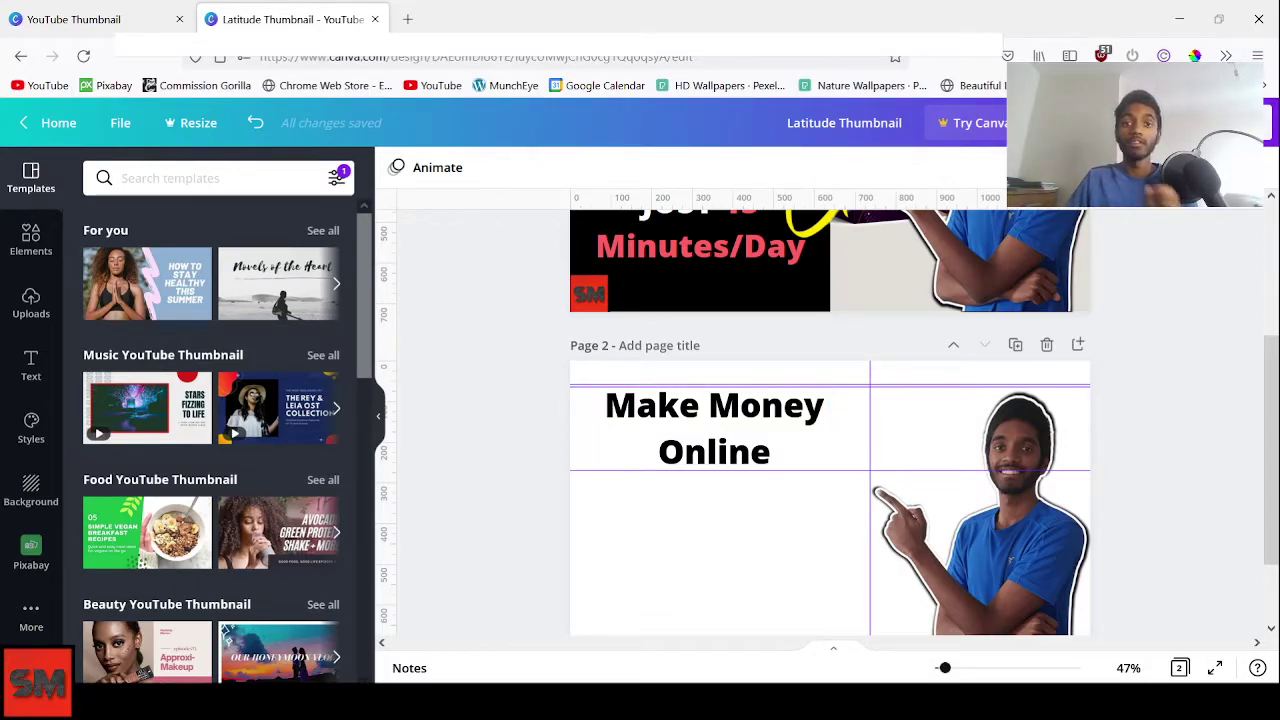
# Open canva.com/colors/ in a new Firefox tab
pyautogui.click(418, 6)
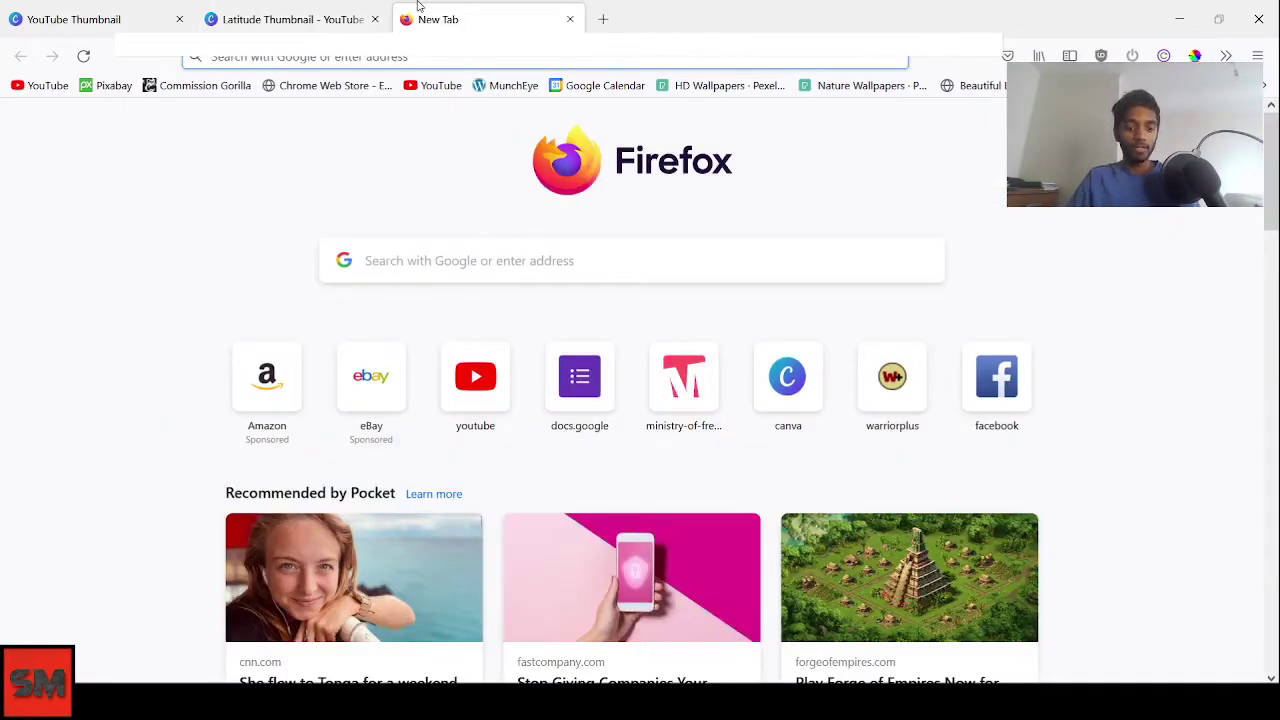
pyautogui.write('can')
pyautogui.press('Right')
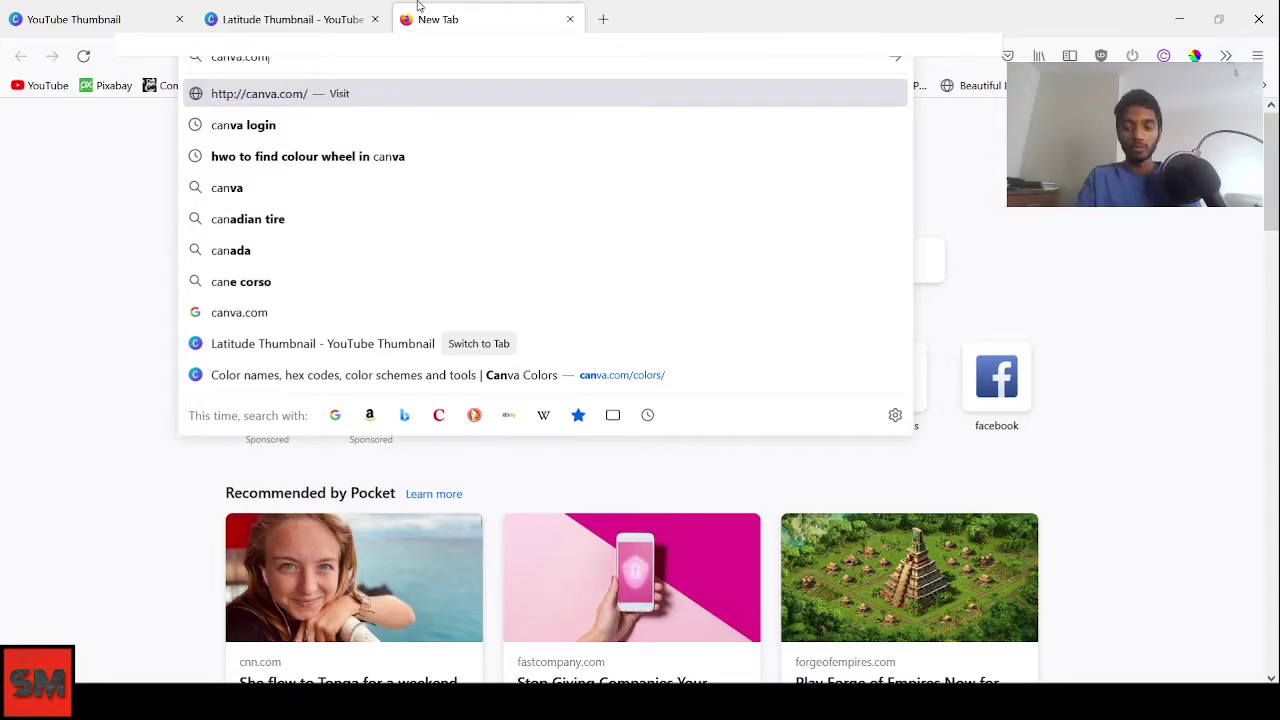
pyautogui.write('col')
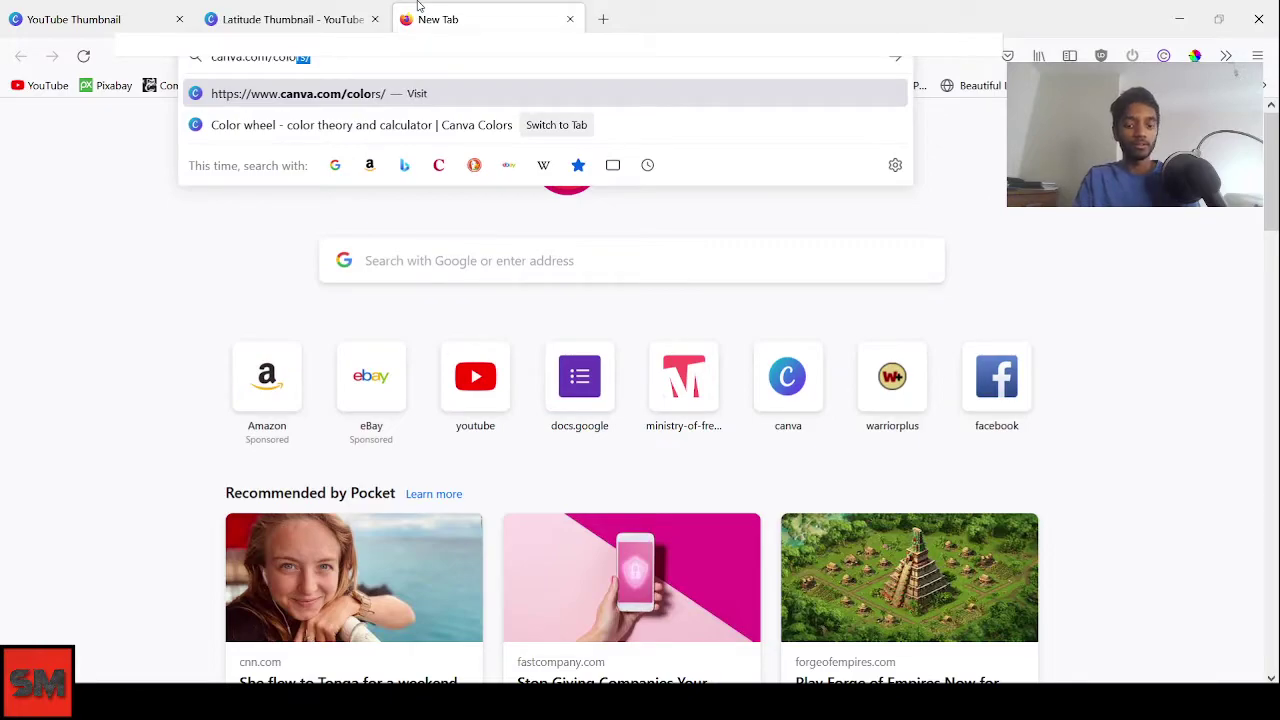
pyautogui.write('ors/')
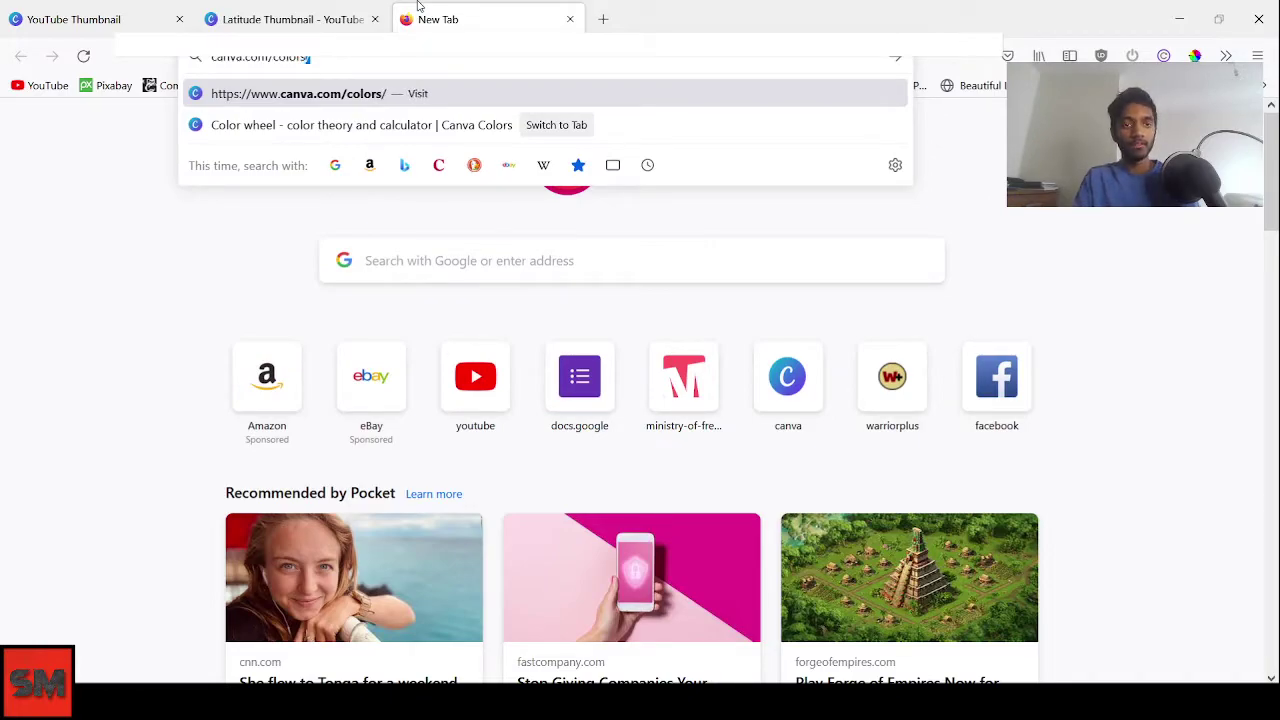
pyautogui.press('Return')
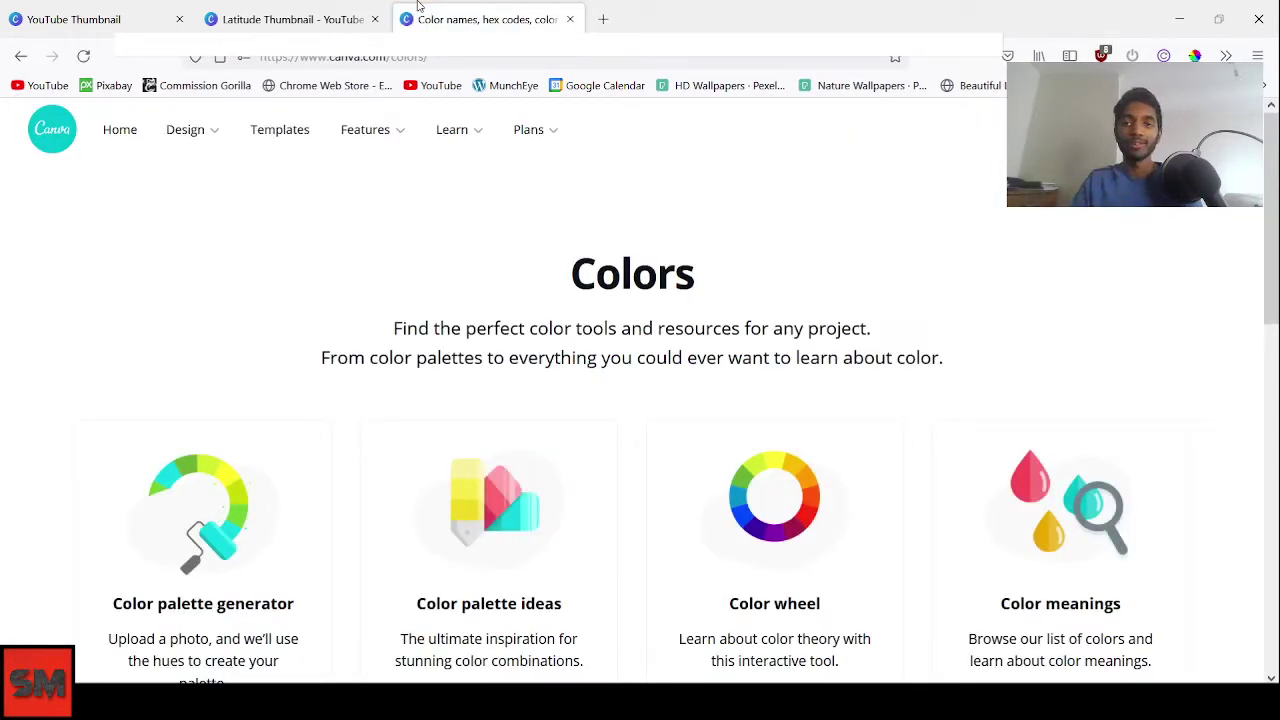
# In the Color wheel, keep #1ecbe1's Complementary pairing (#E1341E), then return to the Latitude Thumbnail tab
pyautogui.scroll(-2, 760, 200)
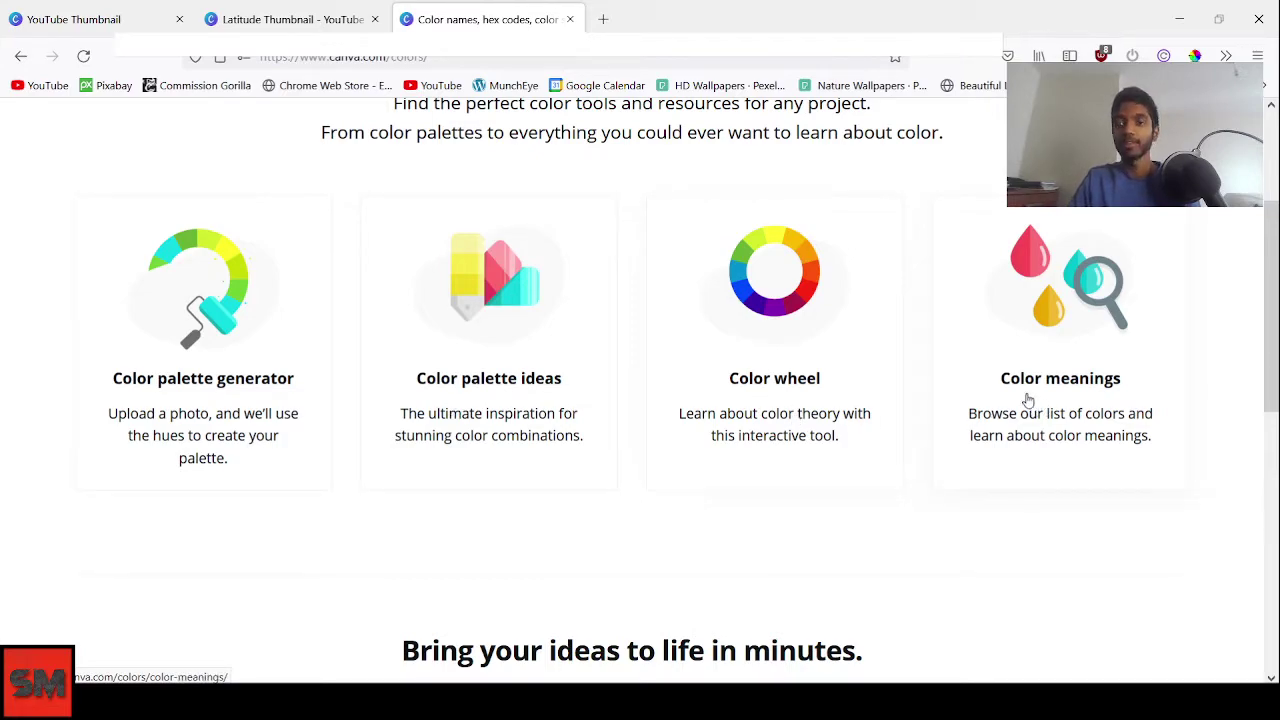
pyautogui.click(767, 378)
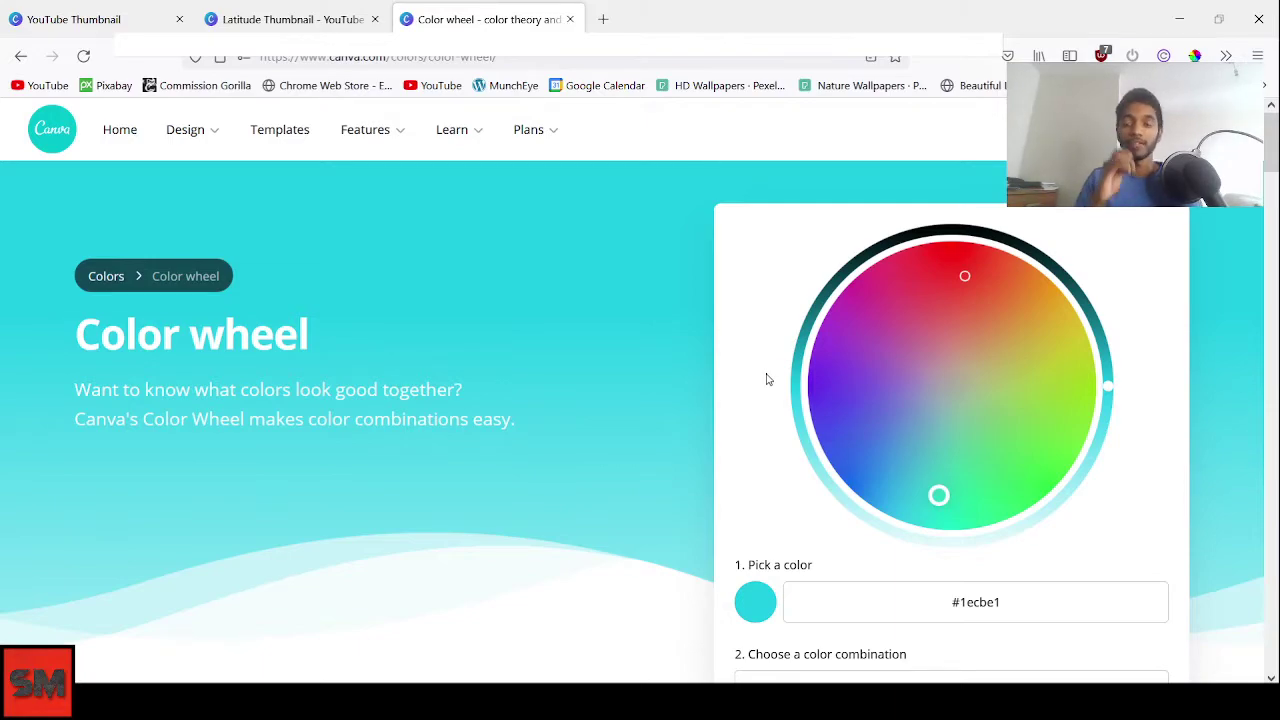
pyautogui.scroll(-2, 930, 370)
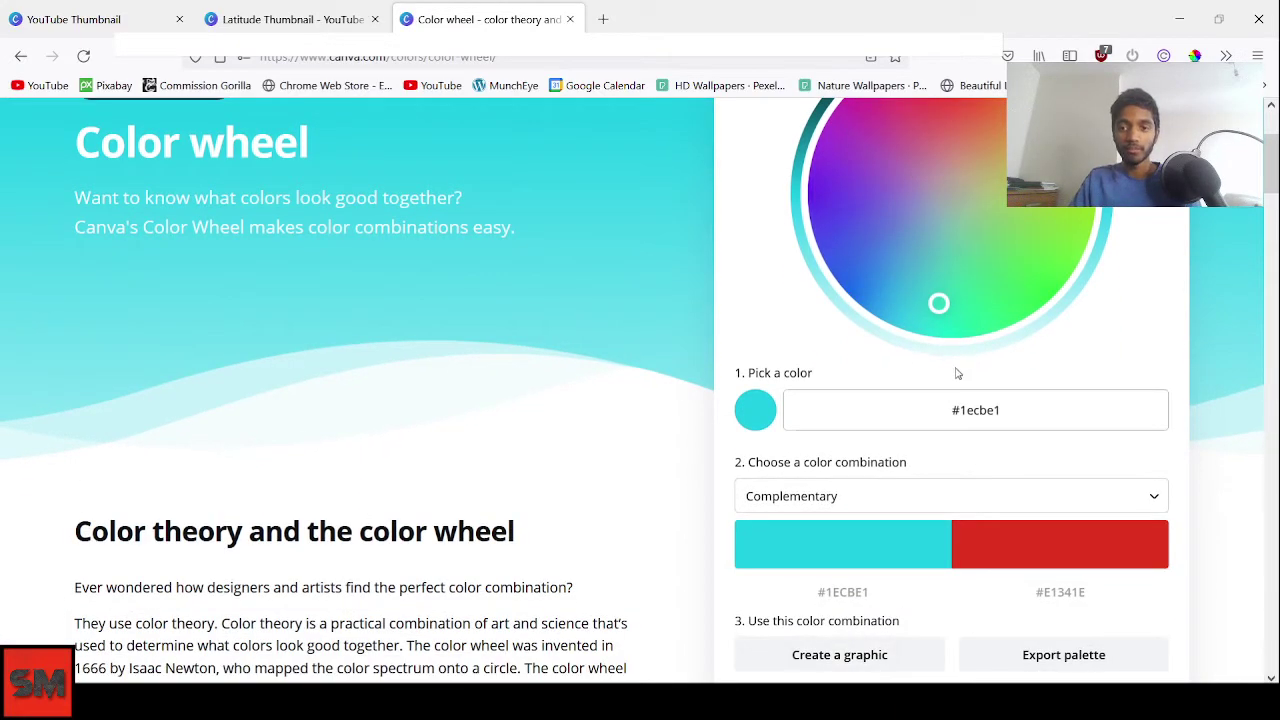
pyautogui.click(865, 495)
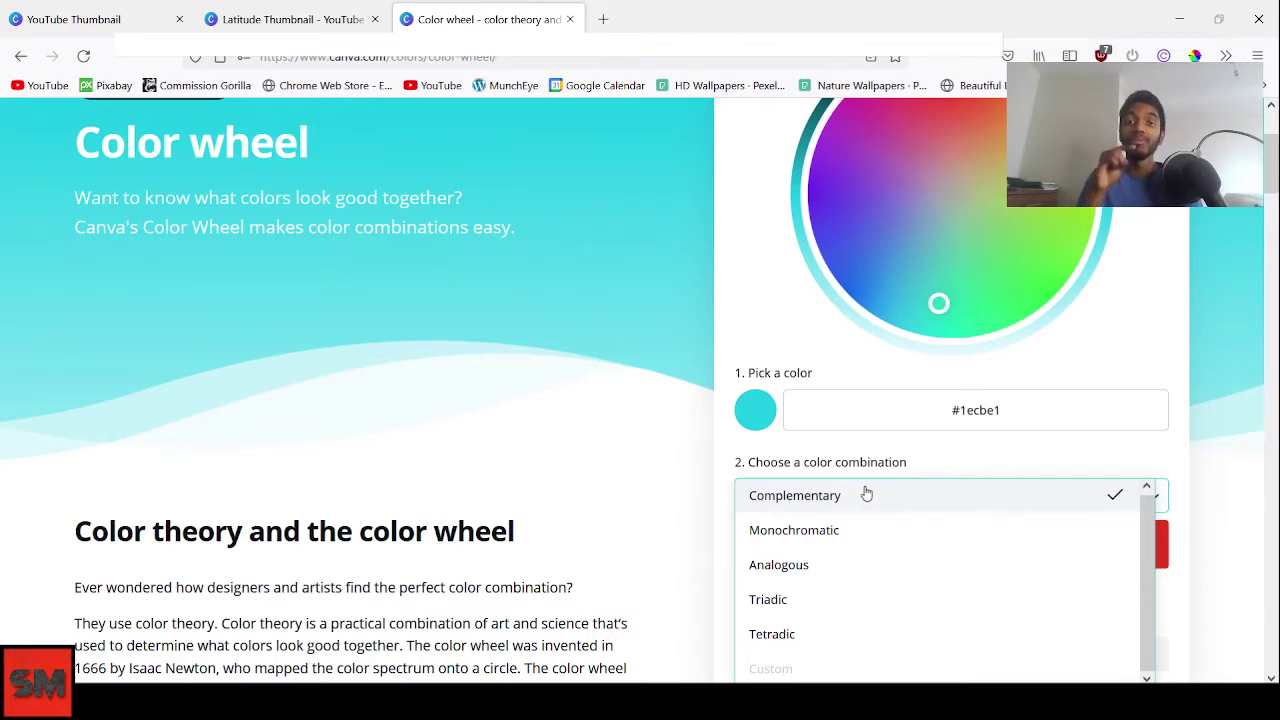
pyautogui.click(866, 494)
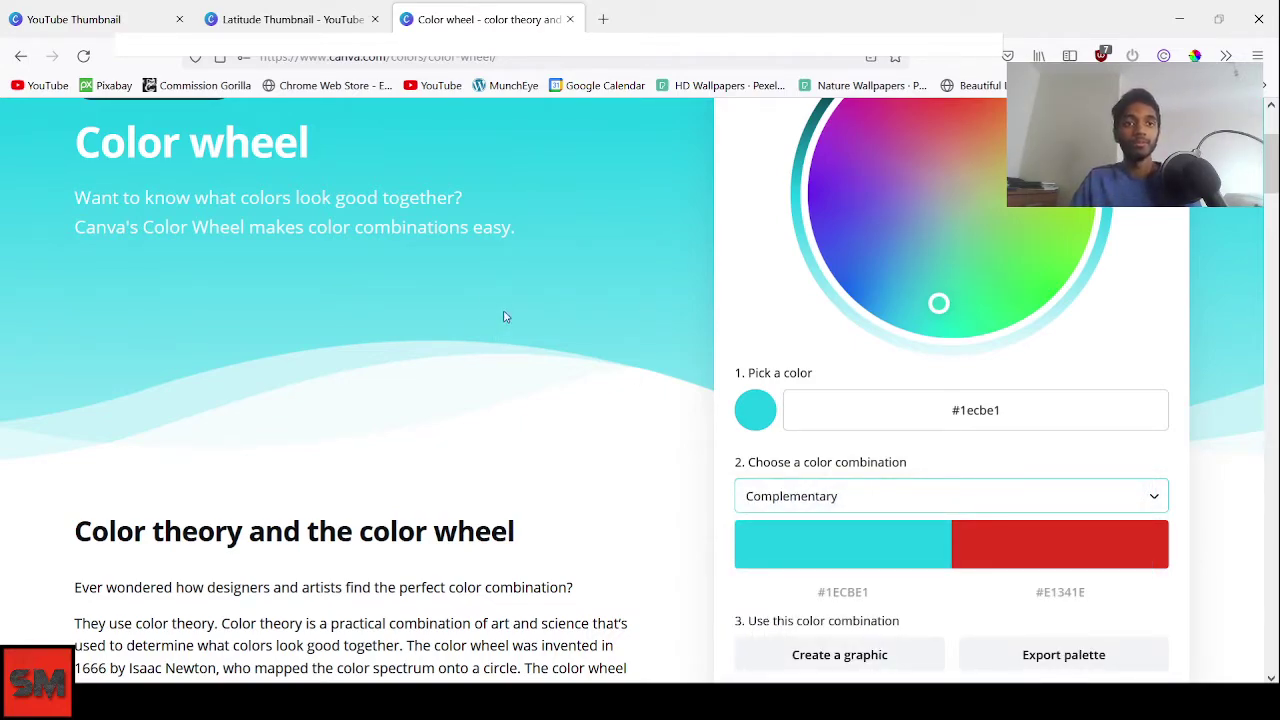
pyautogui.click(314, 8)
pyautogui.click(602, 19)
# Search Google for 'colorpick eyedropper extension'
pyautogui.write('col')
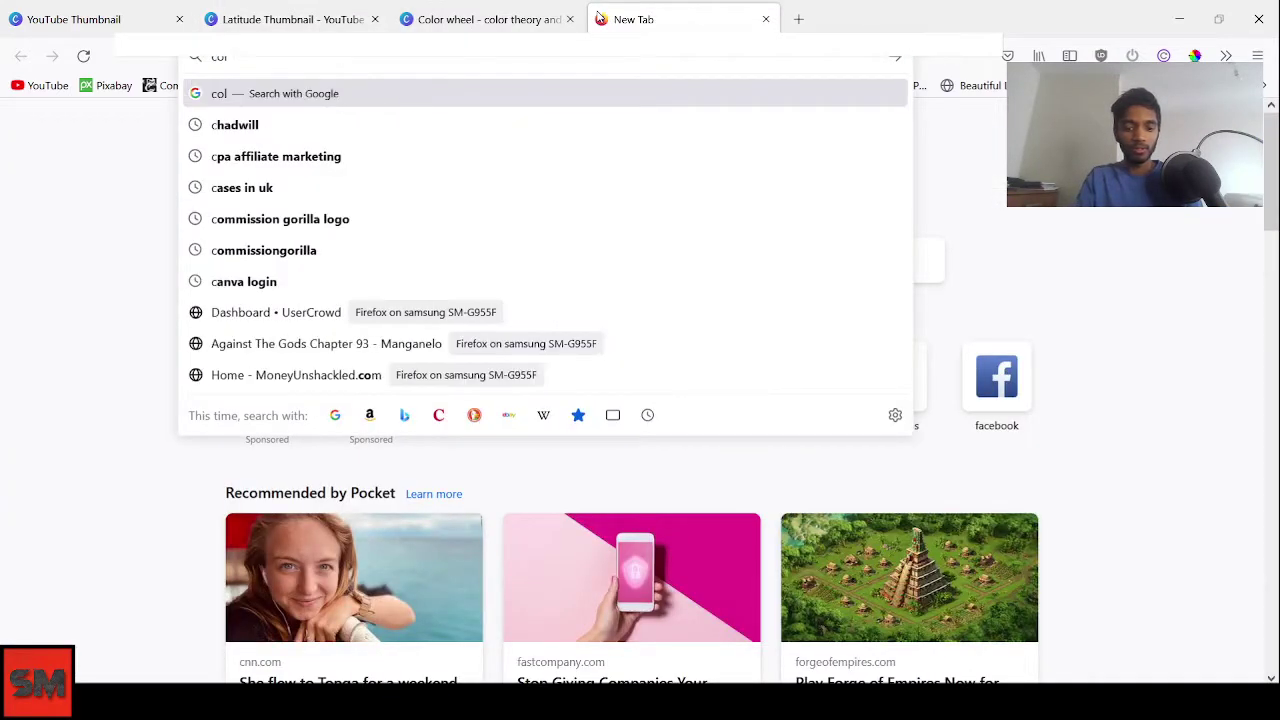
pyautogui.write('orpick eye')
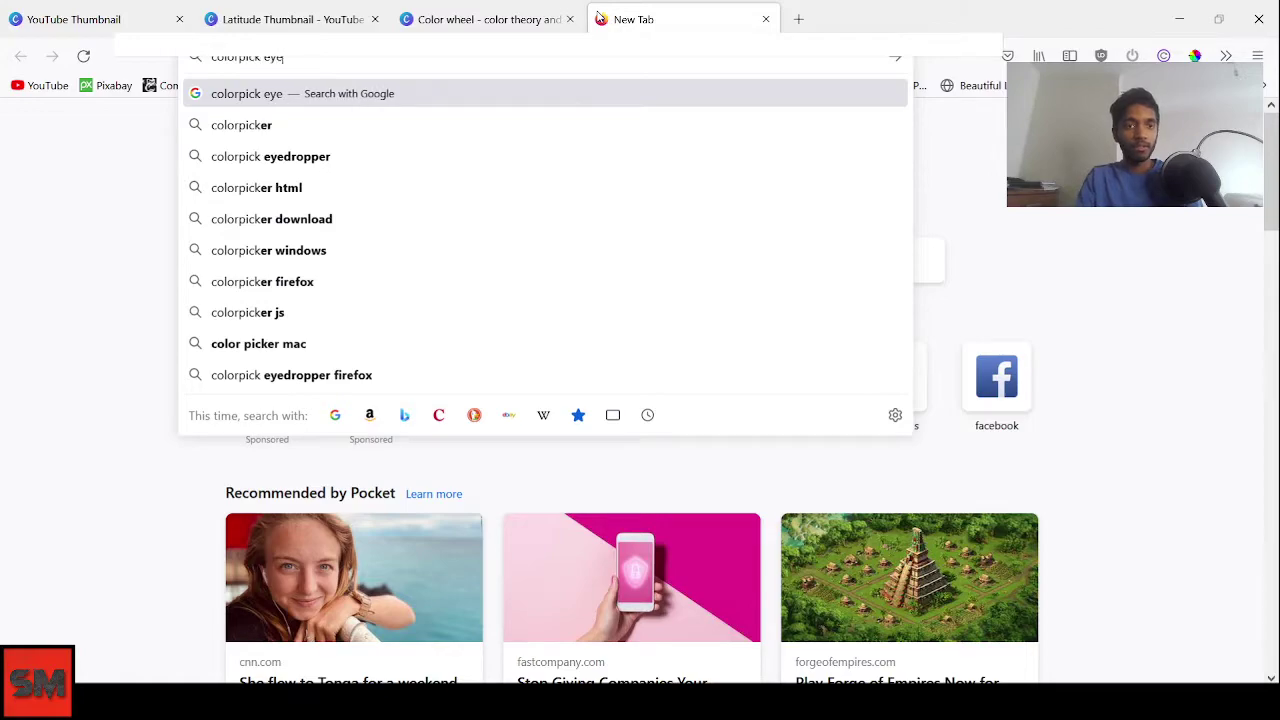
pyautogui.press('Down')
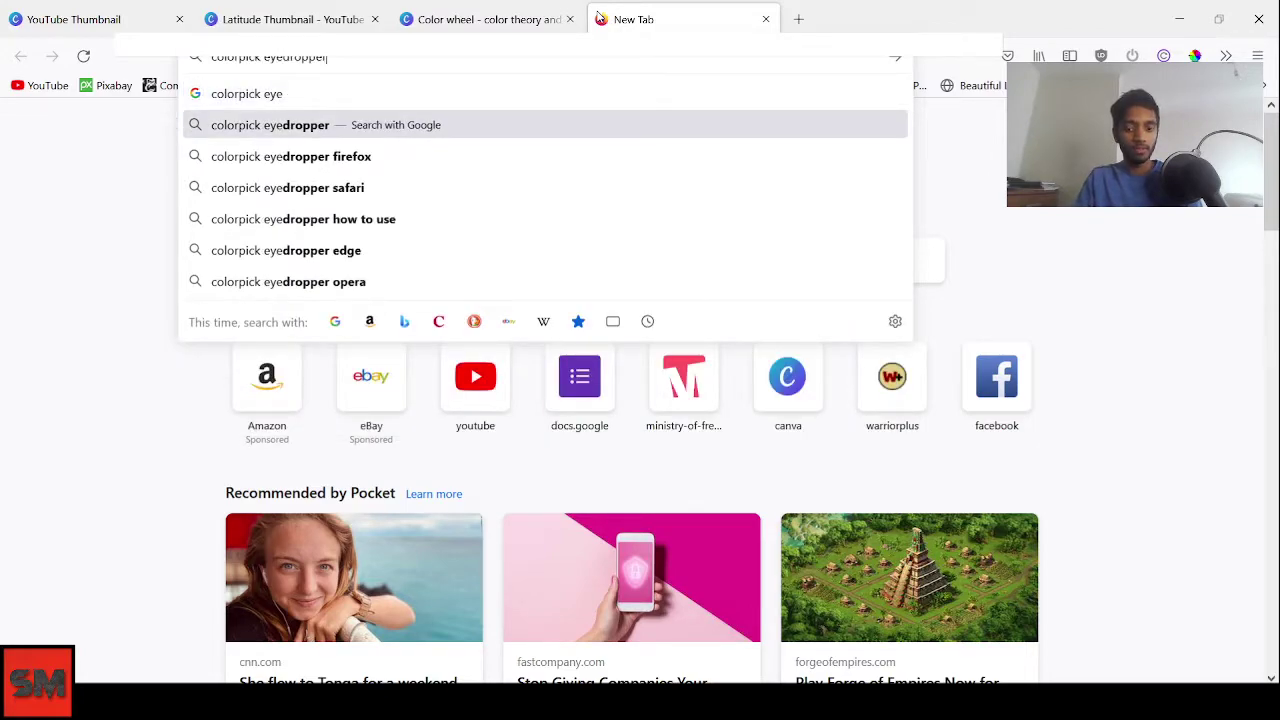
pyautogui.write('extension')
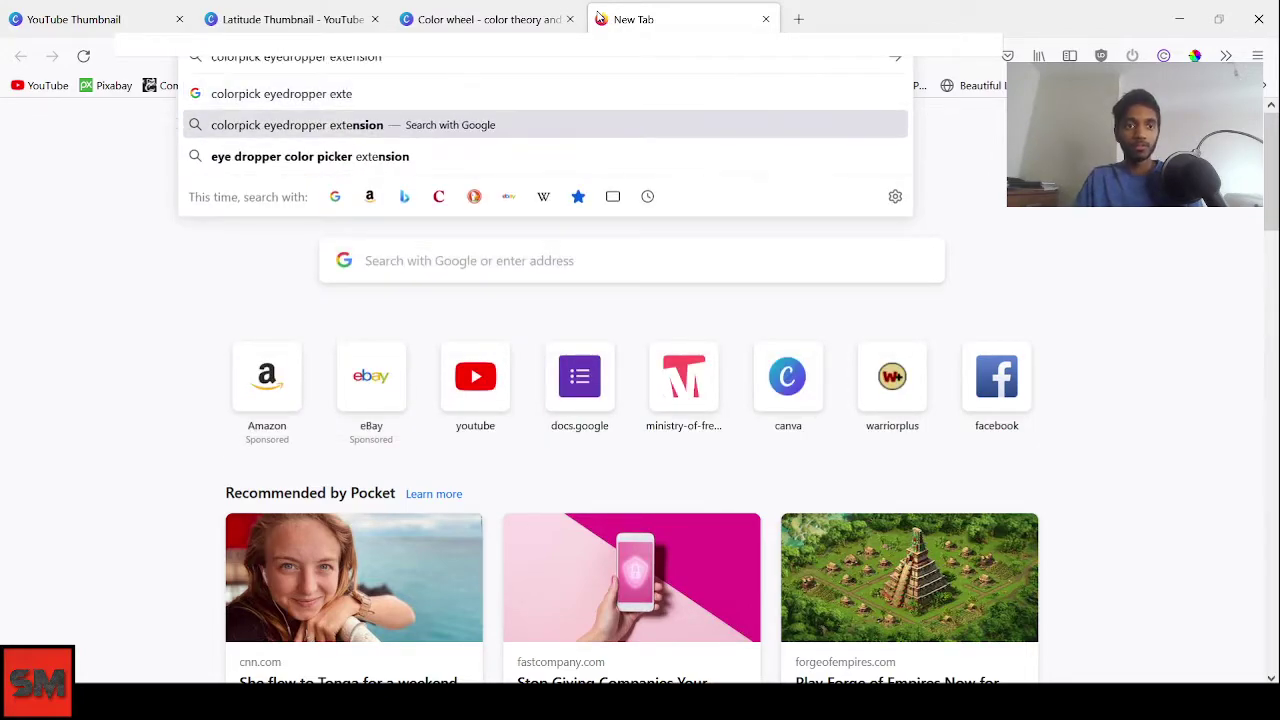
pyautogui.press('Return')
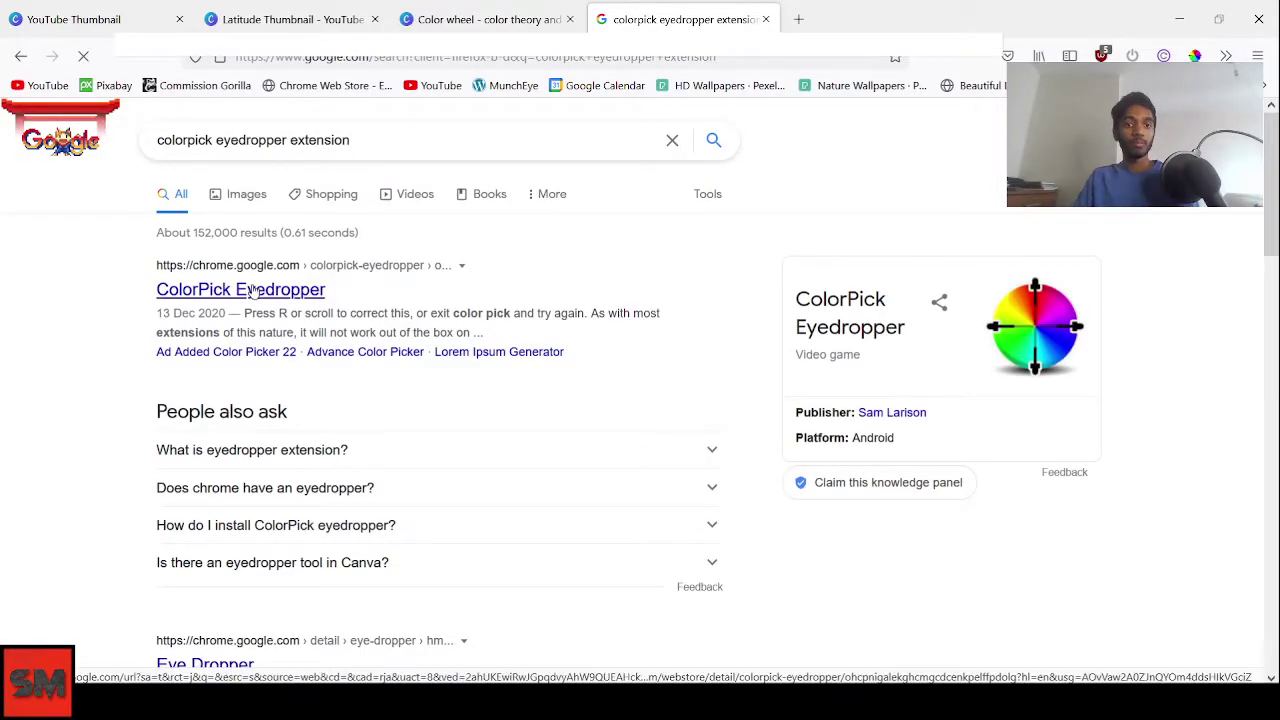
# Open the ColorPick Eyedropper Chrome Web Store page in a new tab, then return to the Latitude Thumbnail design
pyautogui.rightClick(322, 292)
pyautogui.click(345, 303)
pyautogui.click(819, 12)
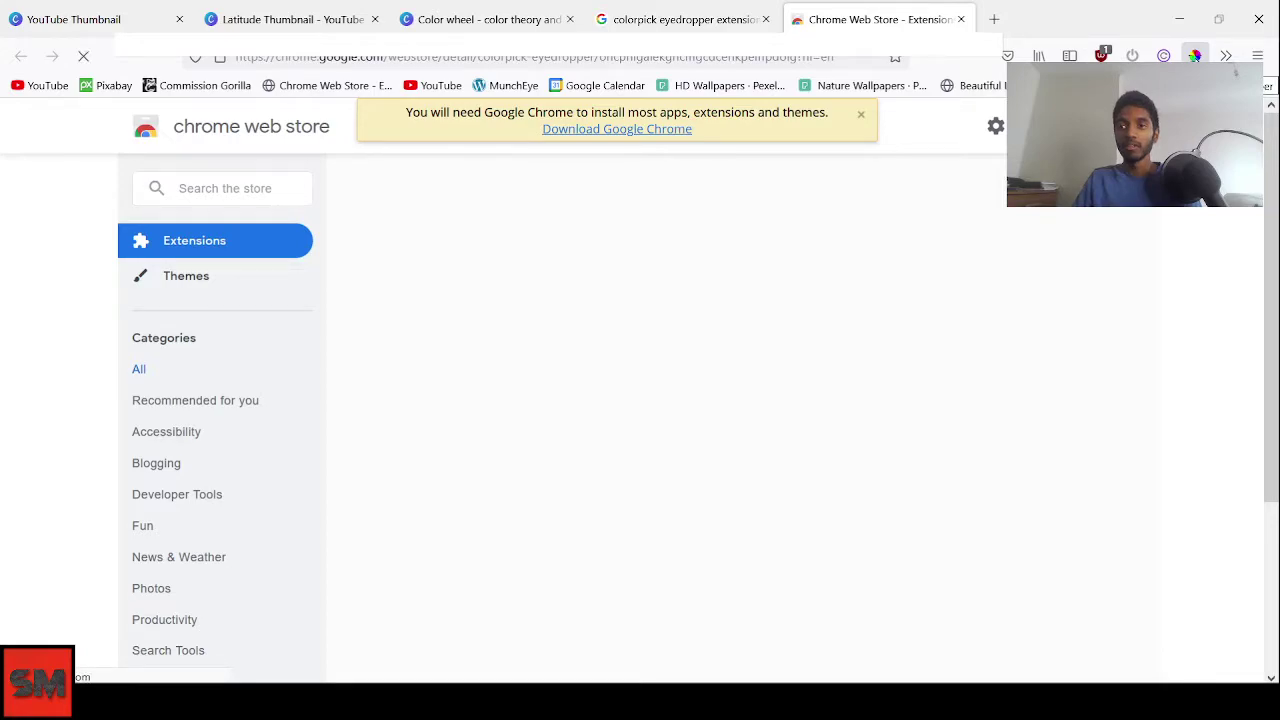
pyautogui.click(319, 12)
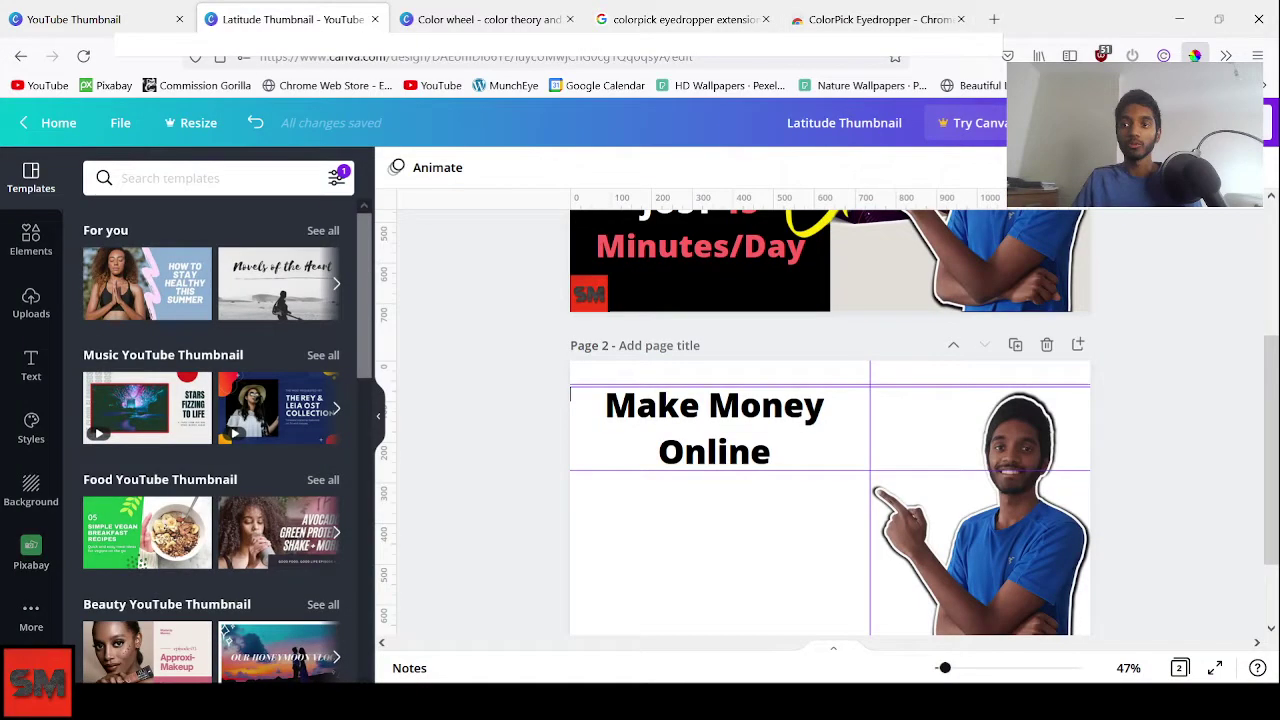
# Eyedrop the pointing hand on page 1 with ColorPick to get #A5491A, then return to the Color wheel page
pyautogui.scroll(3, 843, 337)
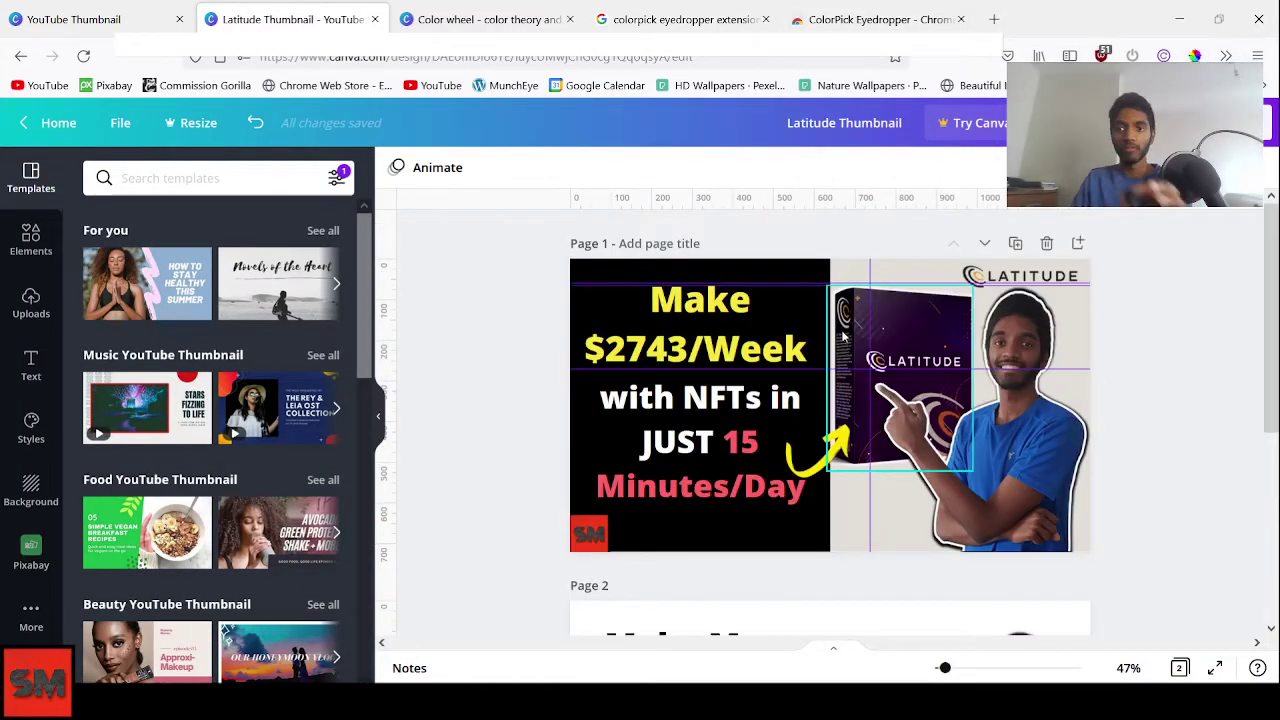
pyautogui.click(1195, 55)
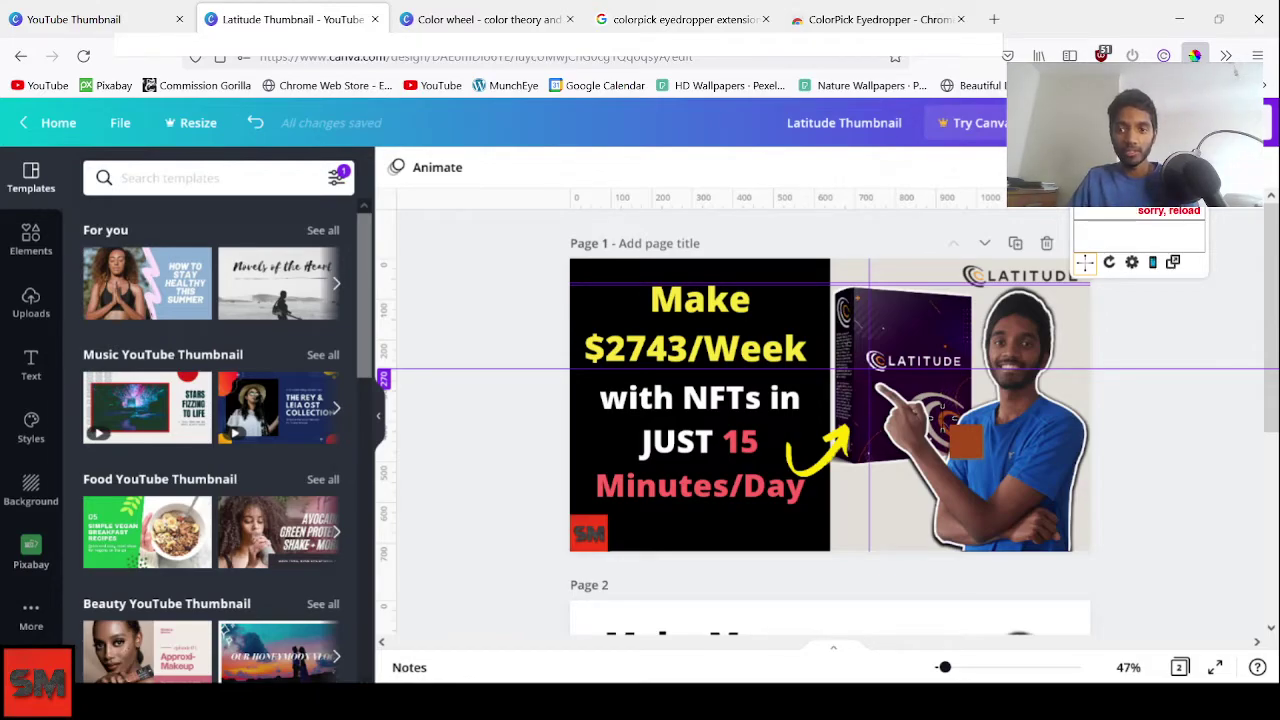
pyautogui.click(955, 435)
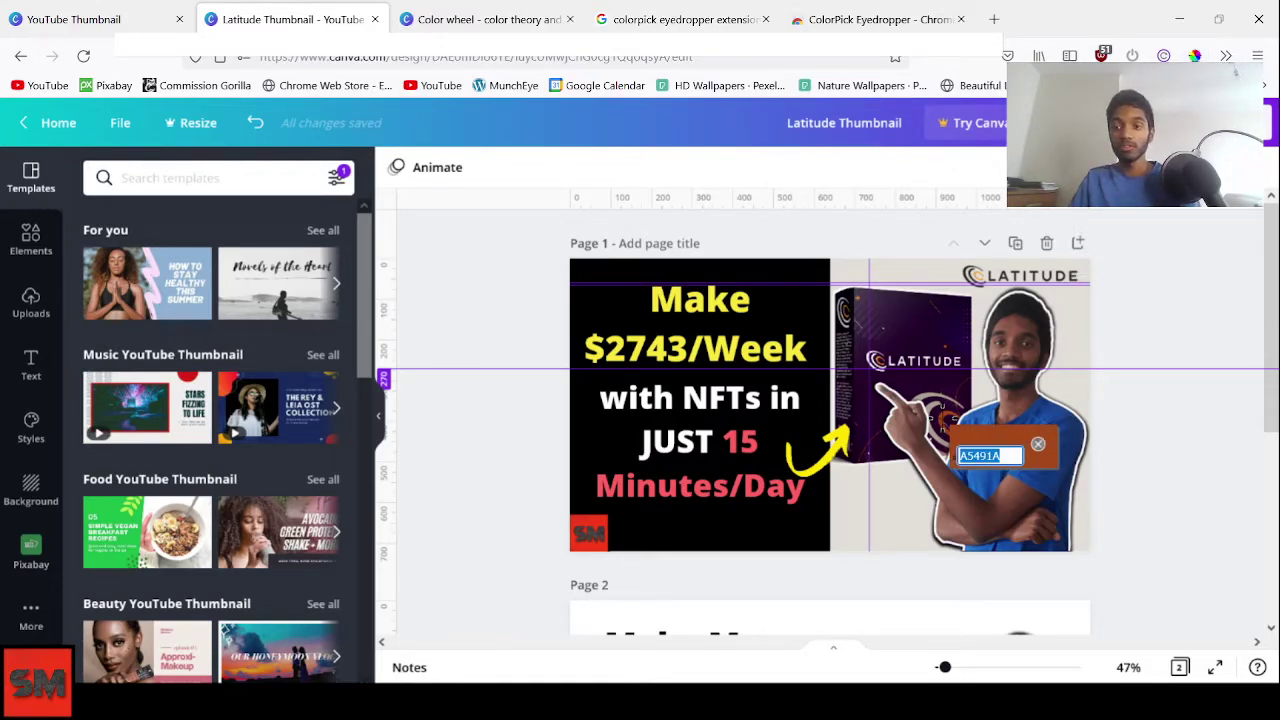
pyautogui.click(1038, 443)
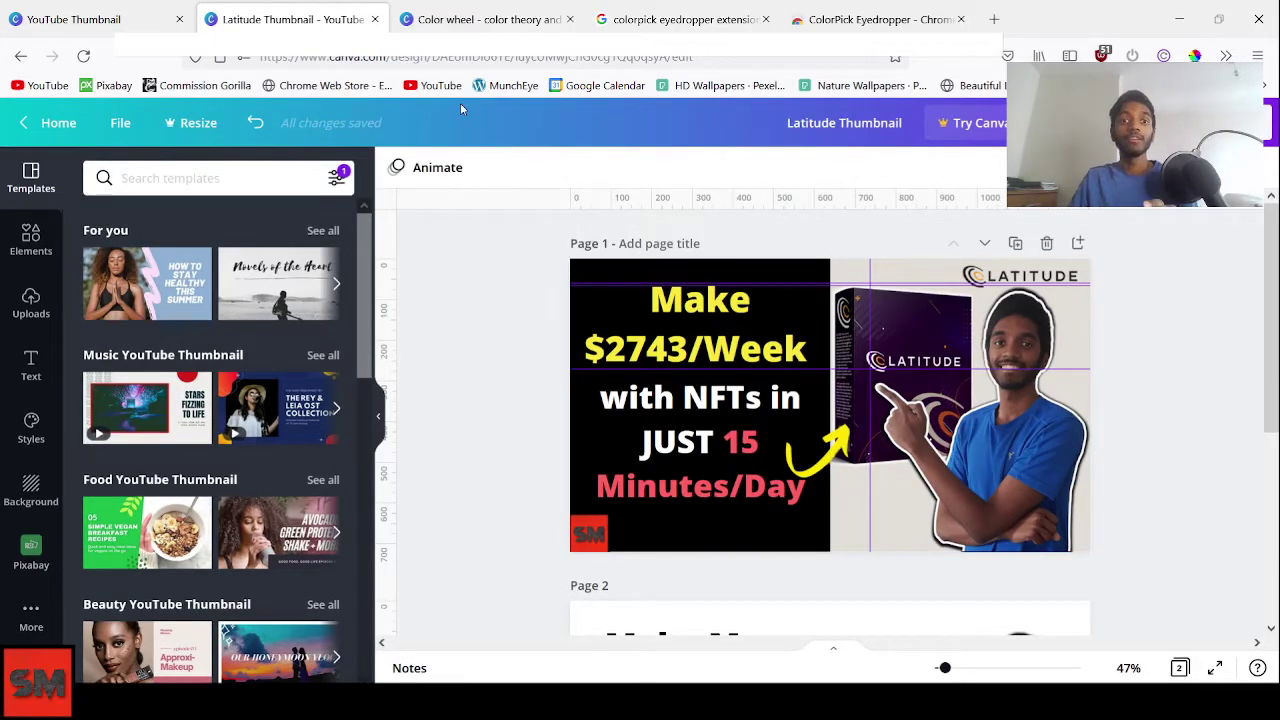
pyautogui.click(480, 19)
# Replace #1ecbe1 with A5491A on the color wheel and copy its complementary blue #1A76A5
pyautogui.moveTo(1008, 414); pyautogui.dragTo(943, 407)
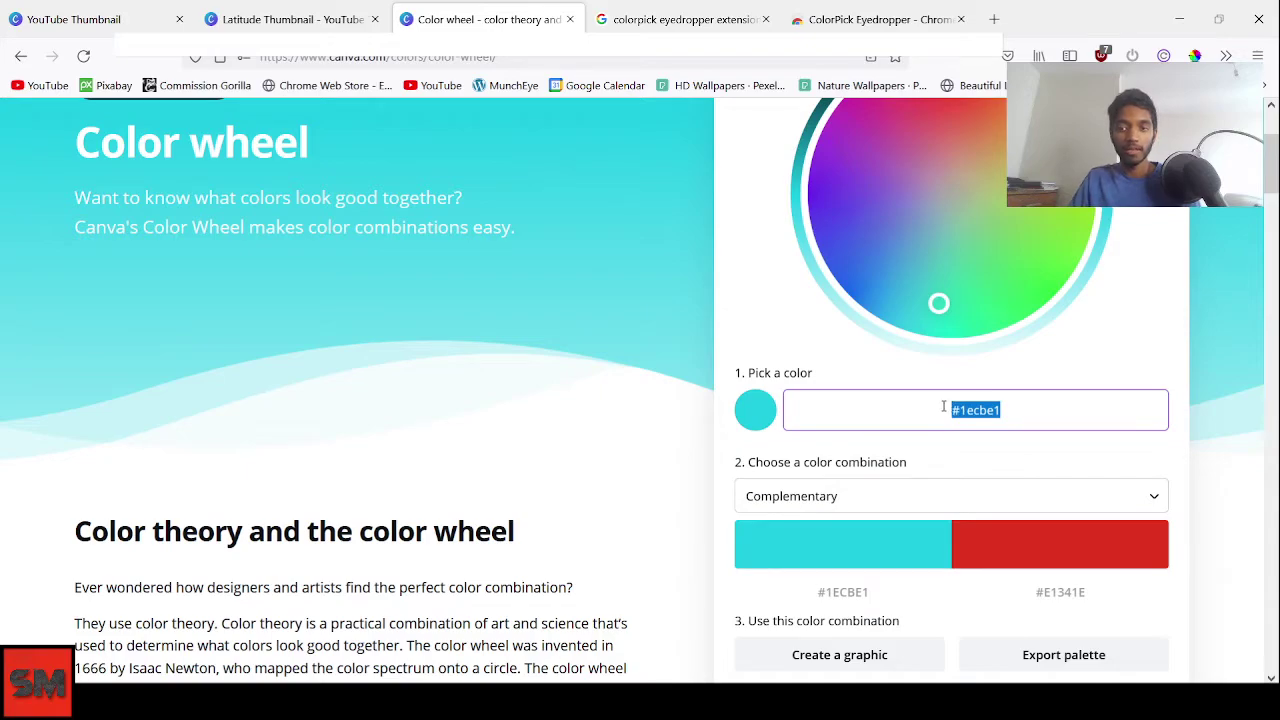
pyautogui.write('#A5491A')
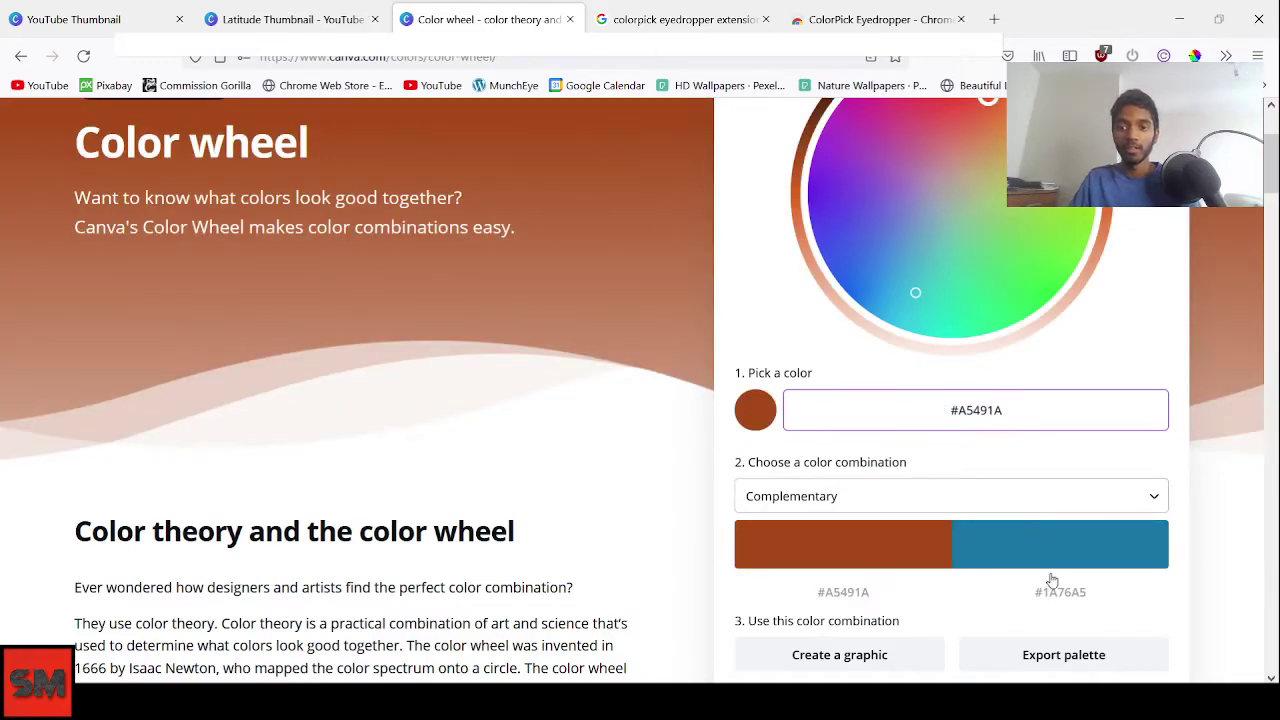
pyautogui.click(1062, 597)
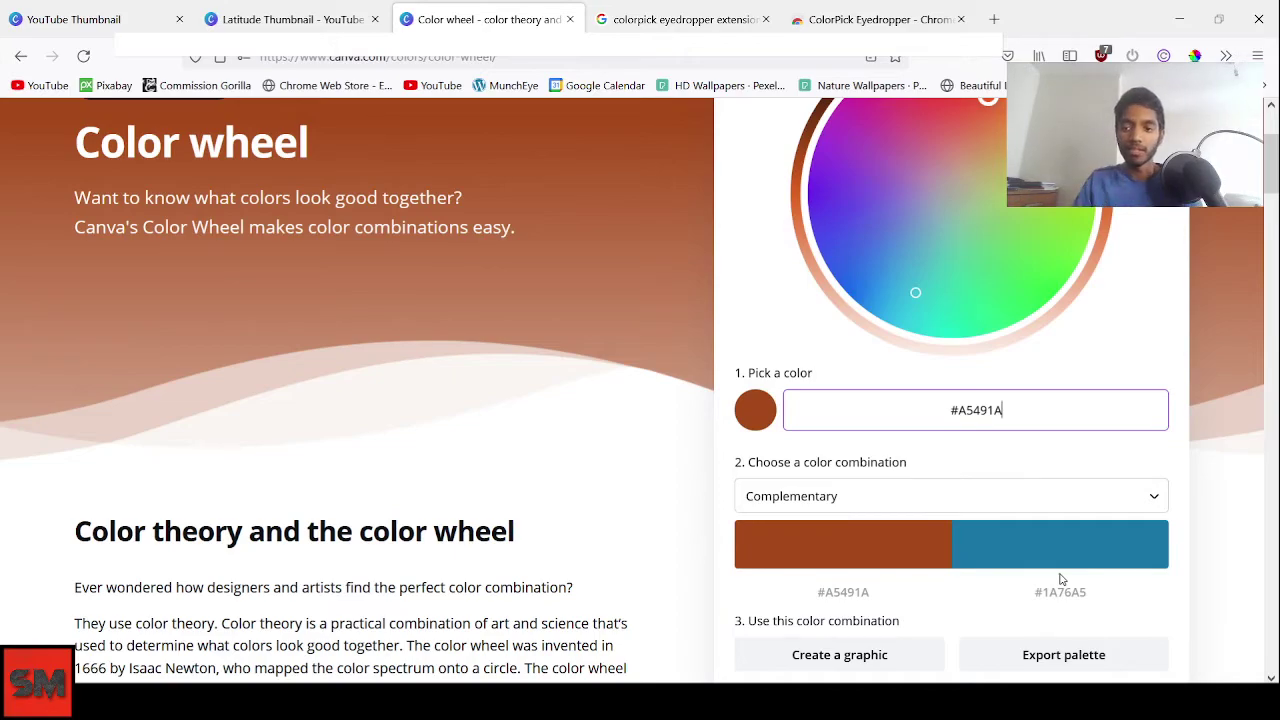
pyautogui.click(1062, 596)
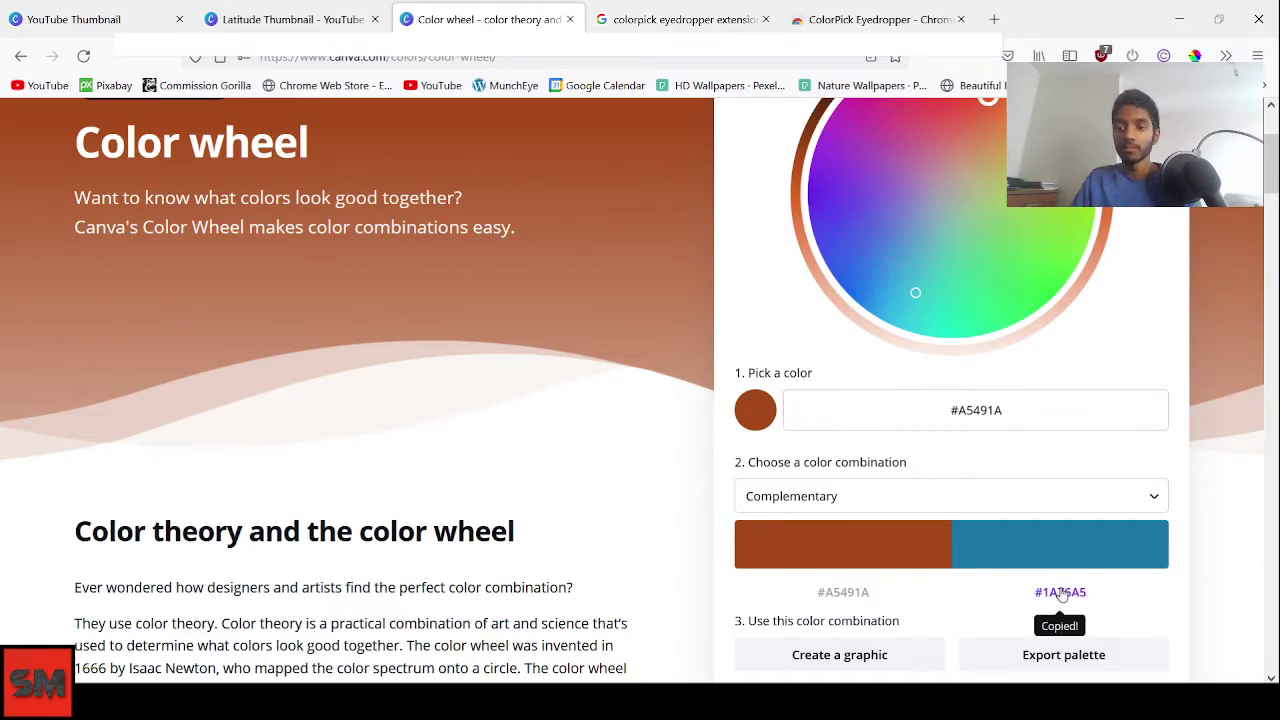
pyautogui.hotkey('ctrl', 'shift', 'Tab')
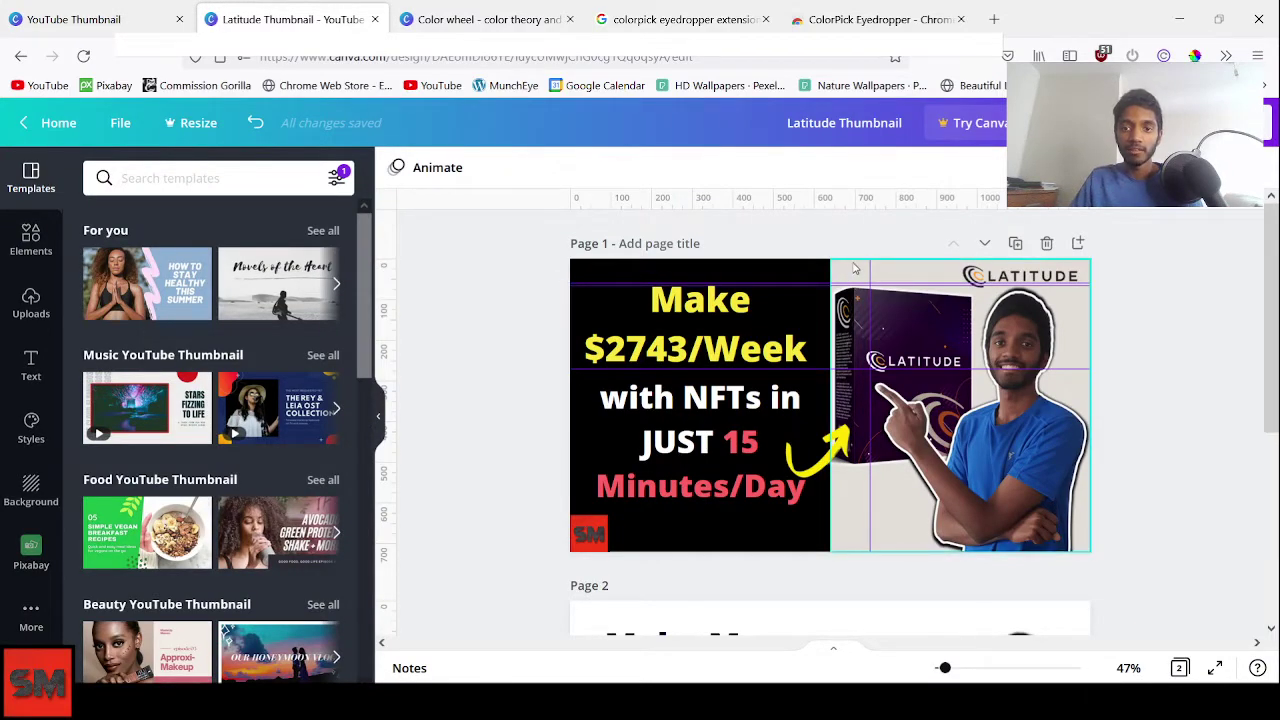
# Recolour the right-half background image behind the person with the pasted blue #1A76A5
pyautogui.click(853, 272)
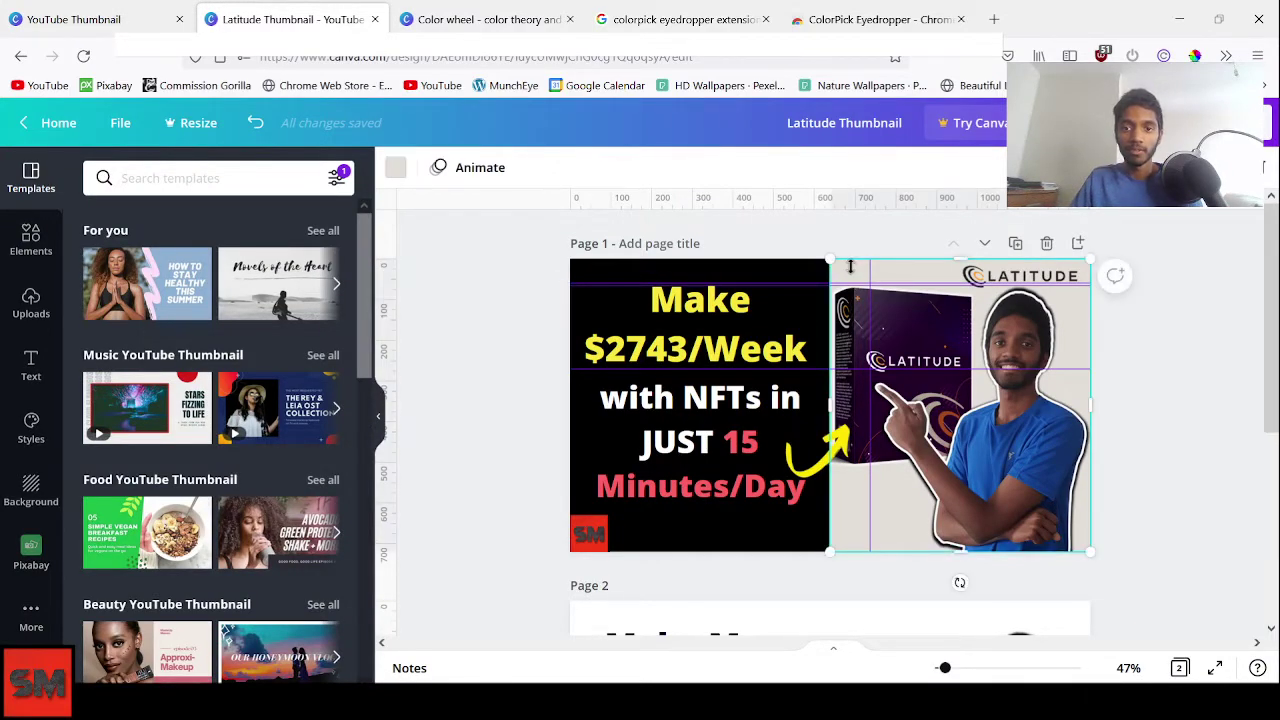
pyautogui.click(395, 168)
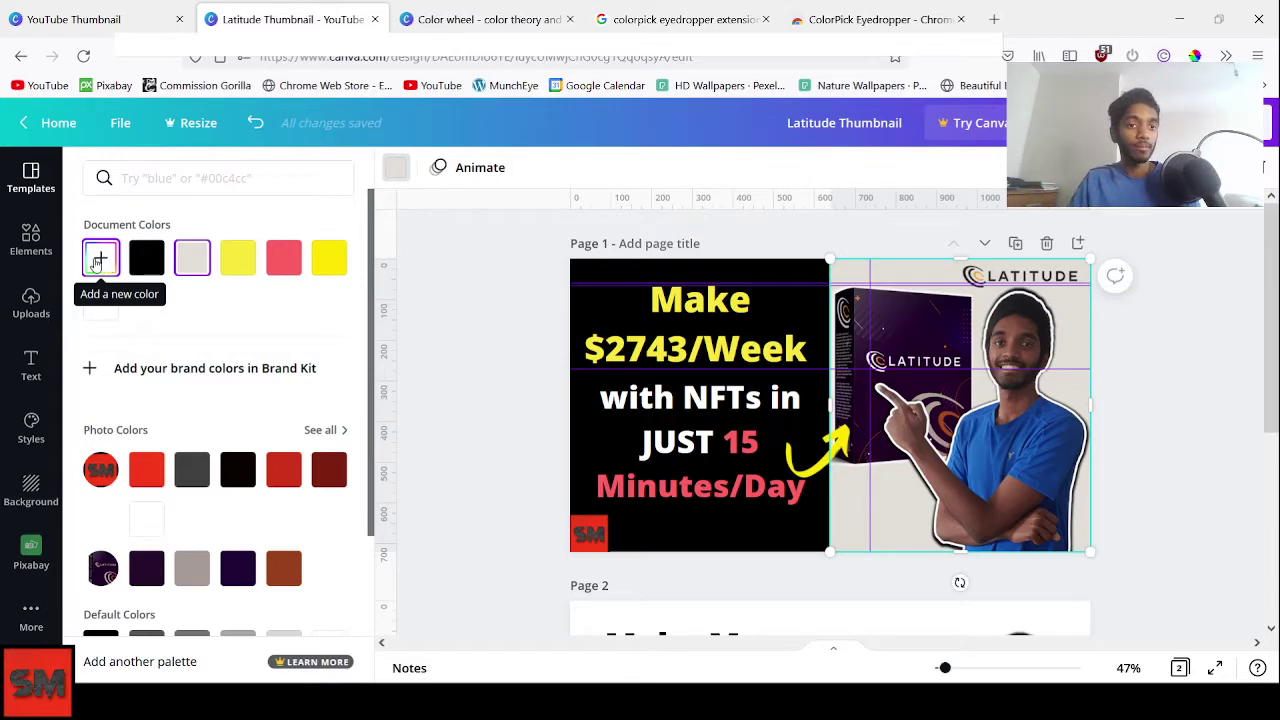
pyautogui.click(99, 259)
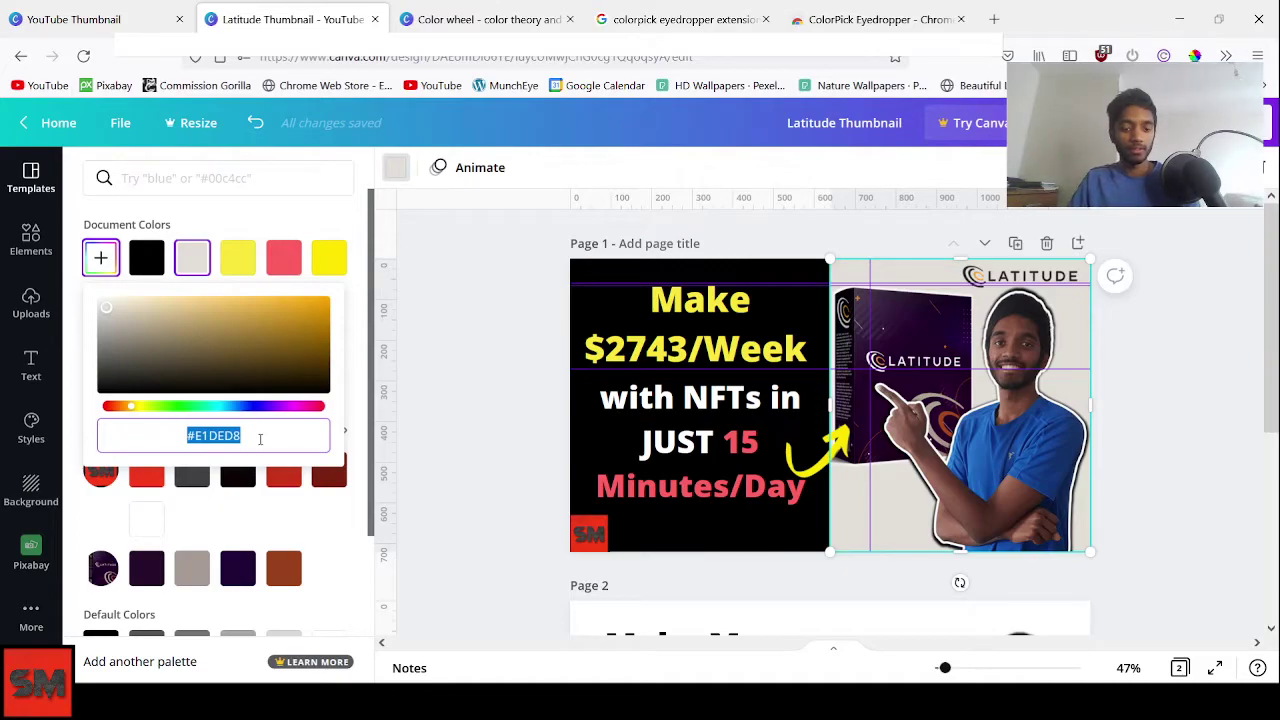
pyautogui.hotkey('ctrl', 'v')
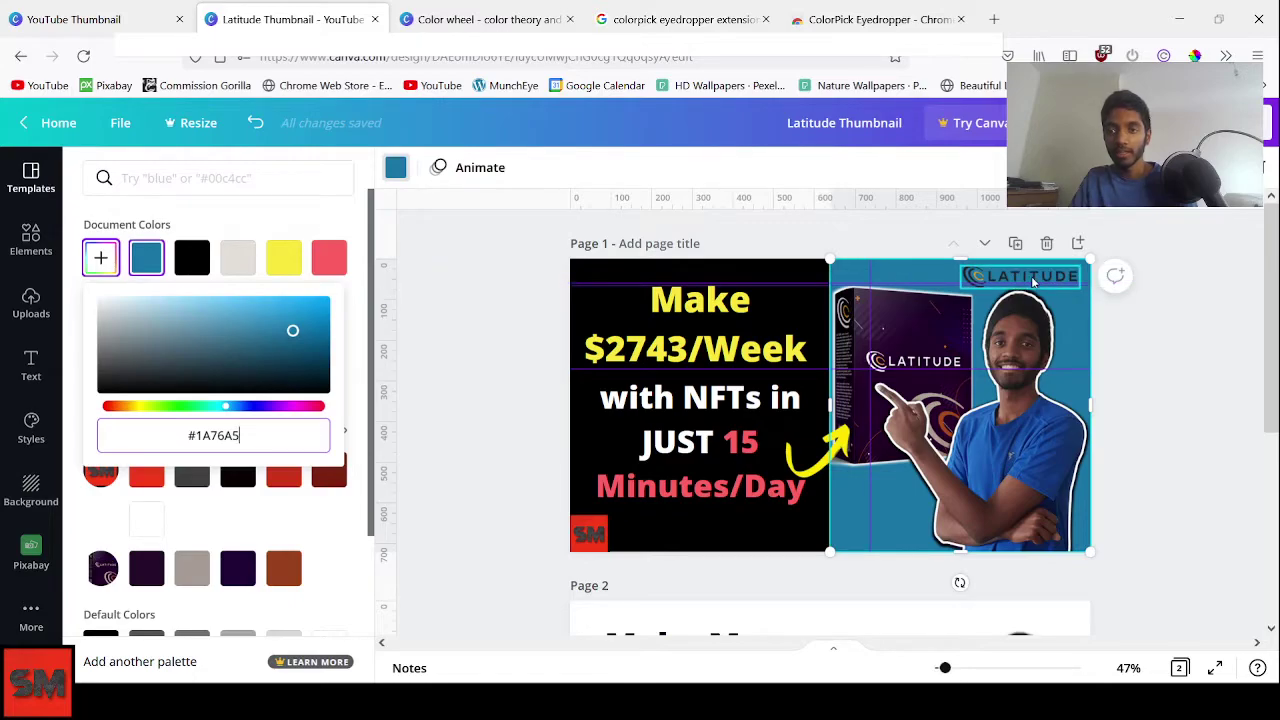
pyautogui.click(1134, 369)
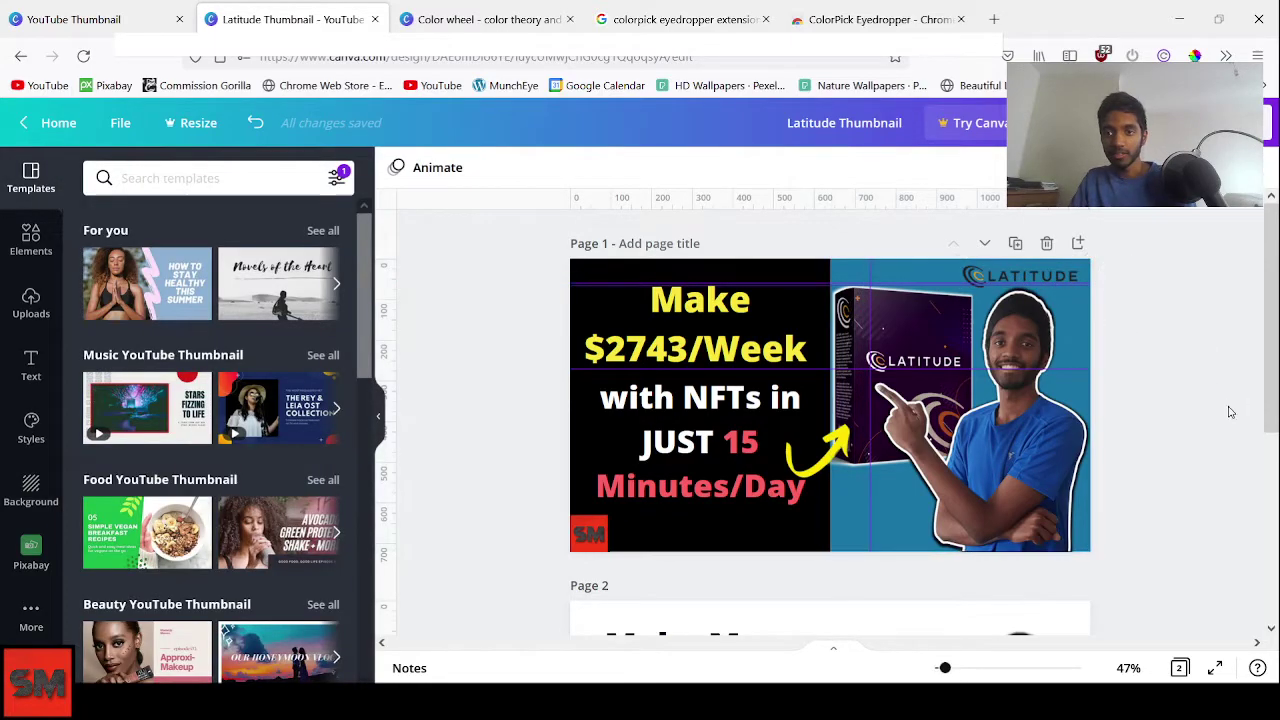
# Brighten the background's custom colour from #1A76A5 to a lighter sky blue, #42BFFF
pyautogui.click(894, 274)
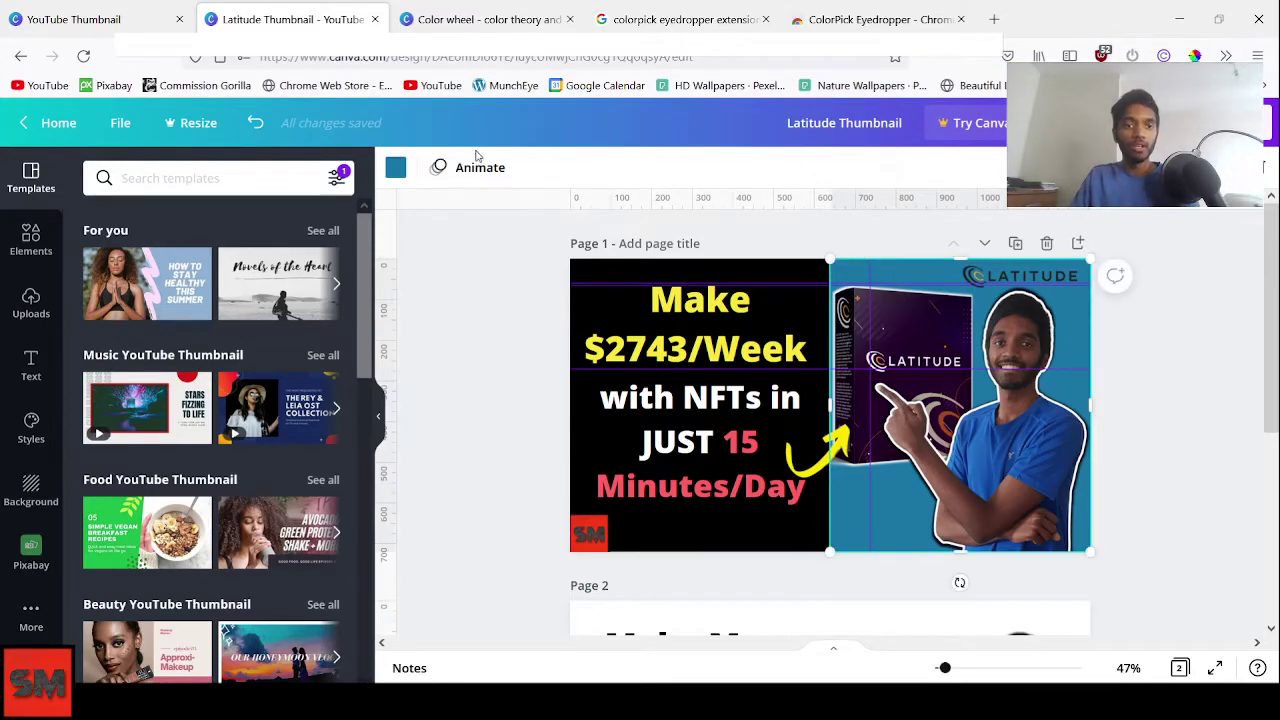
pyautogui.click(395, 167)
pyautogui.click(100, 257)
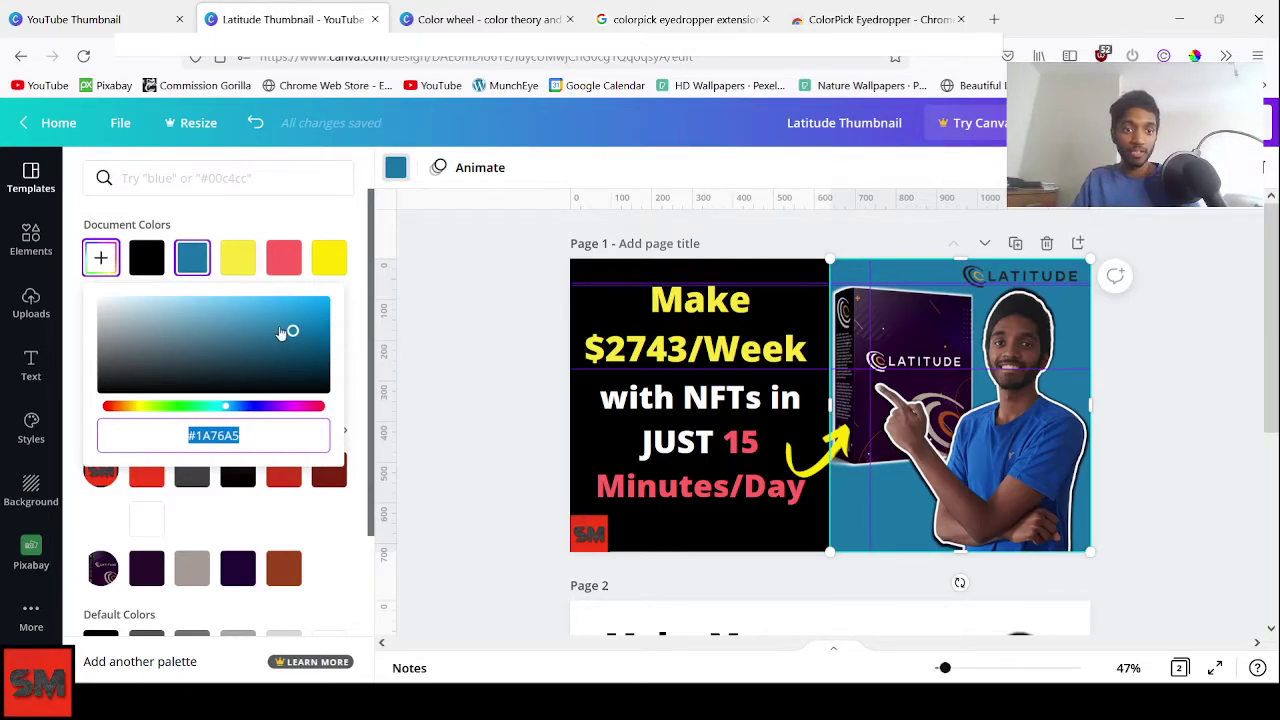
pyautogui.moveTo(289, 331); pyautogui.dragTo(271, 302)
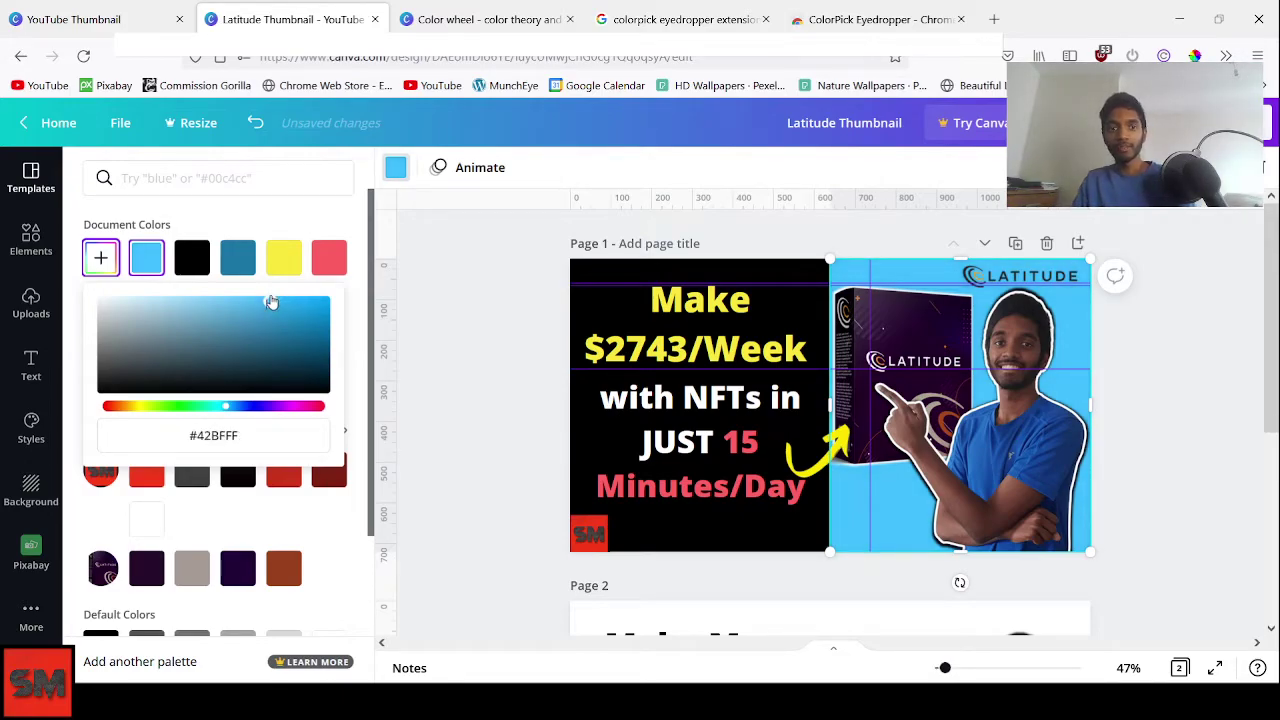
pyautogui.click(1131, 367)
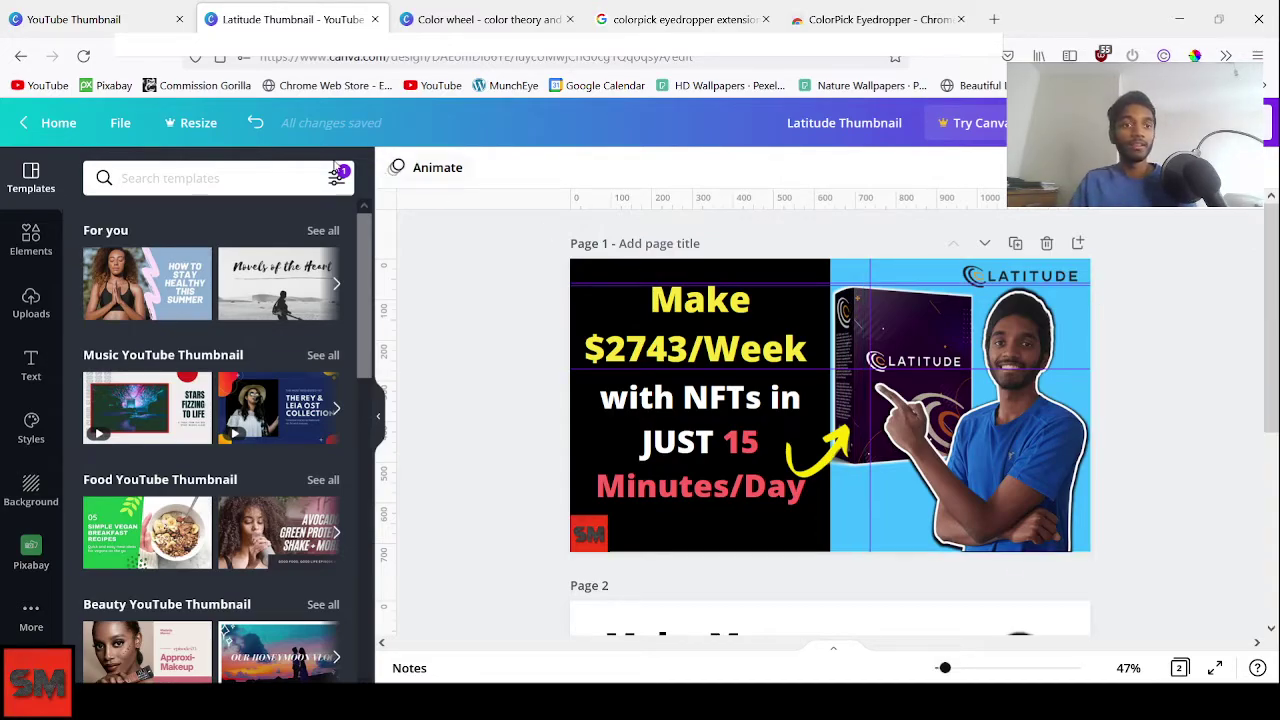
# Turn off the ruler guides and zoom the canvas from 47% to 65% on page 1
pyautogui.click(120, 122)
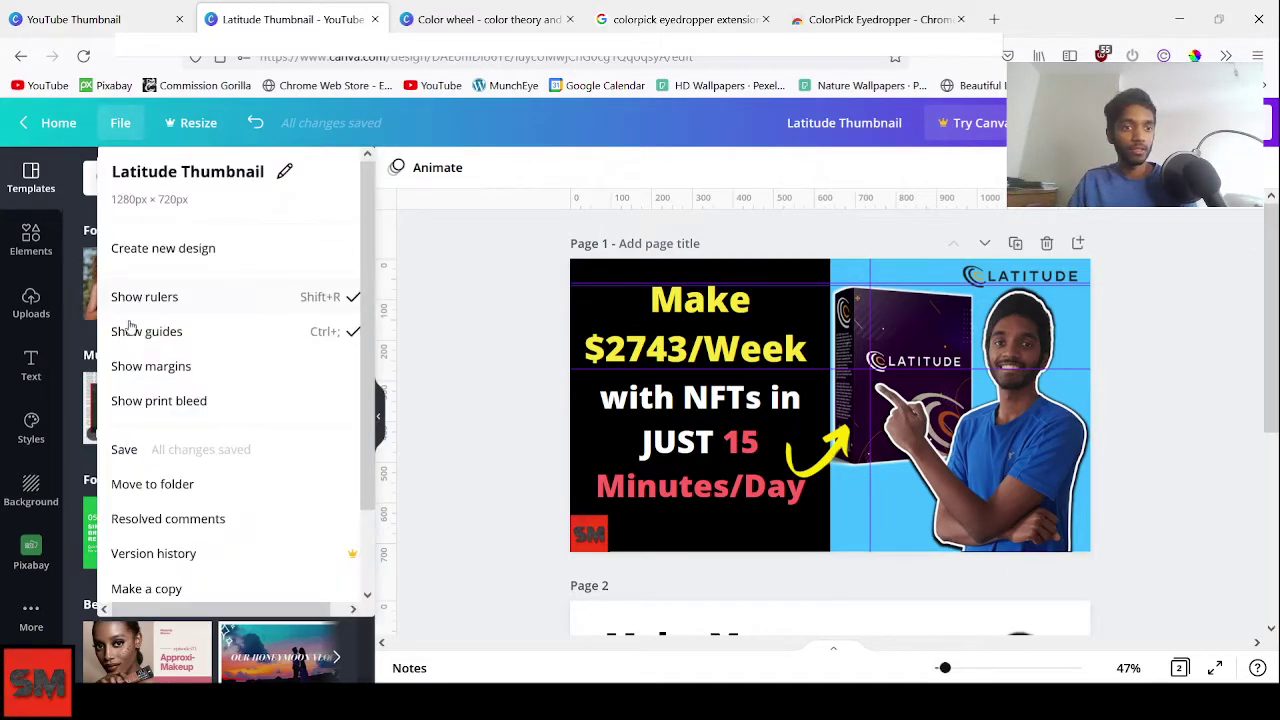
pyautogui.click(194, 334)
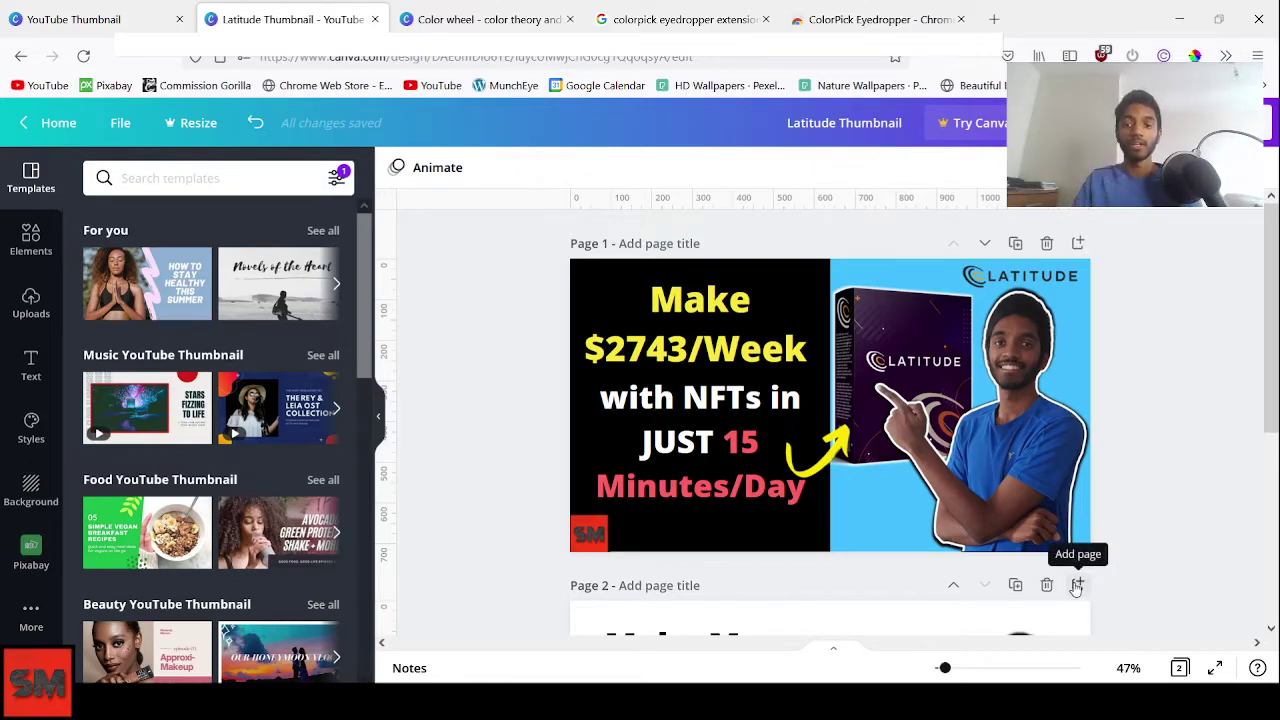
pyautogui.moveTo(945, 669); pyautogui.dragTo(951, 671)
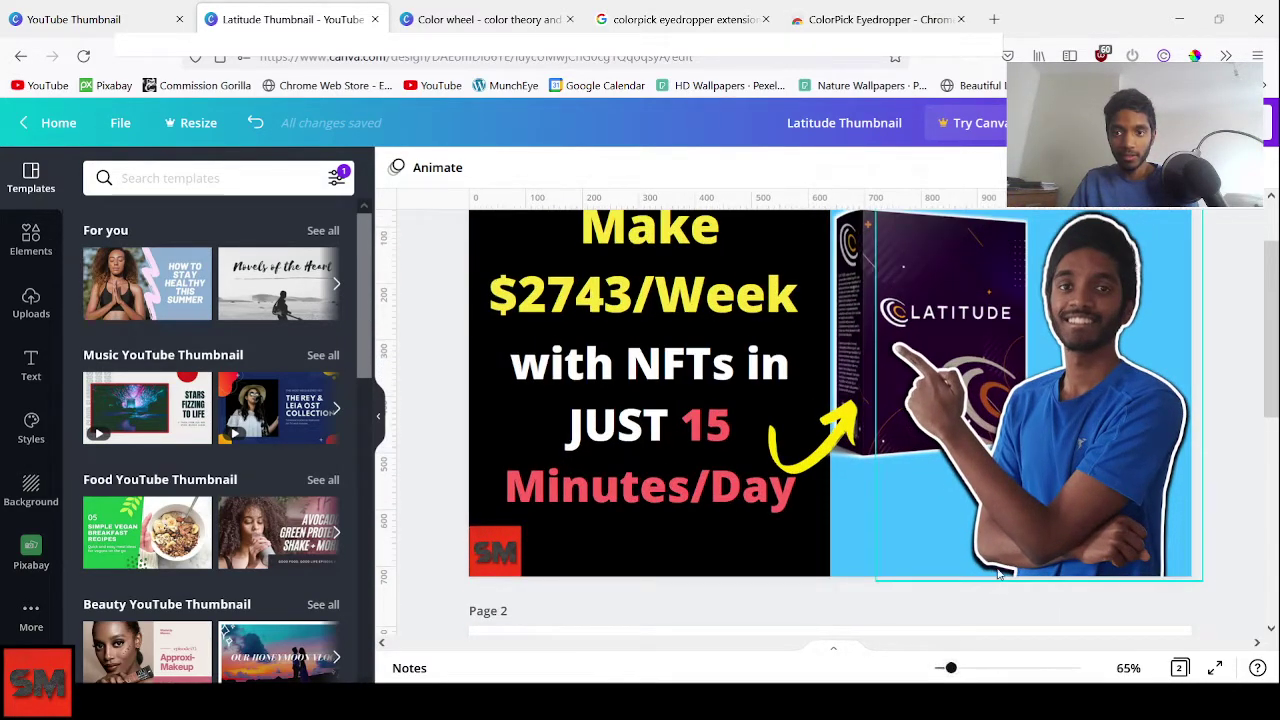
pyautogui.scroll(1, 1000, 575)
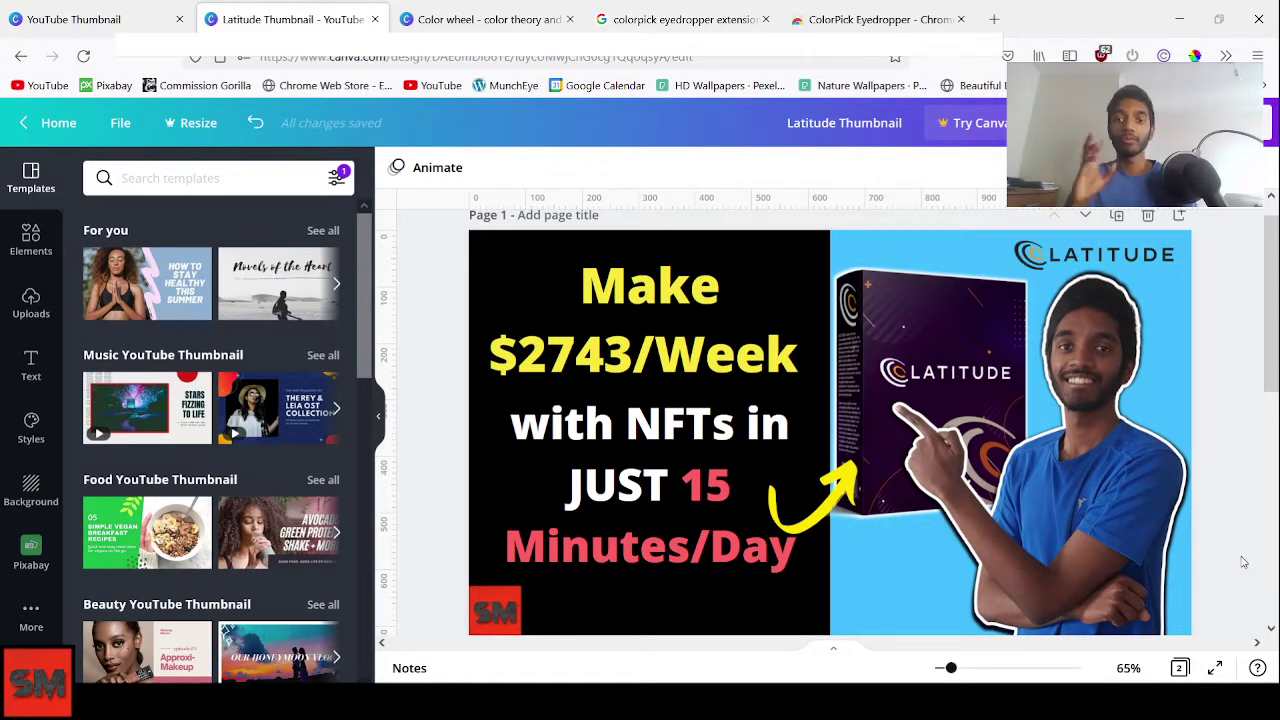